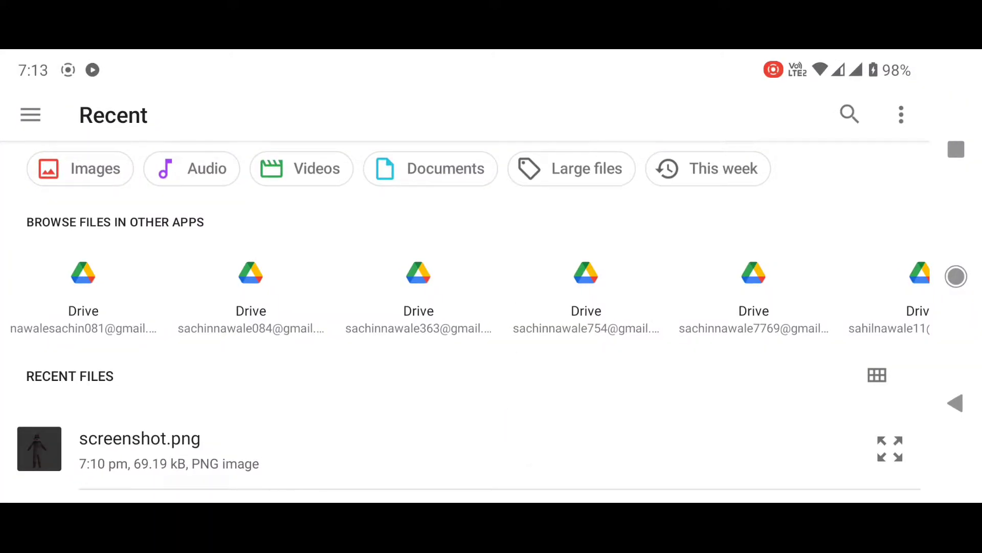
Step: Browse to the Redmi K20 phone's internal storage in the Files picker
scroll(516, 384, "down", 5)
scroll(465, 384, "up", 5)
left_click(31, 115)
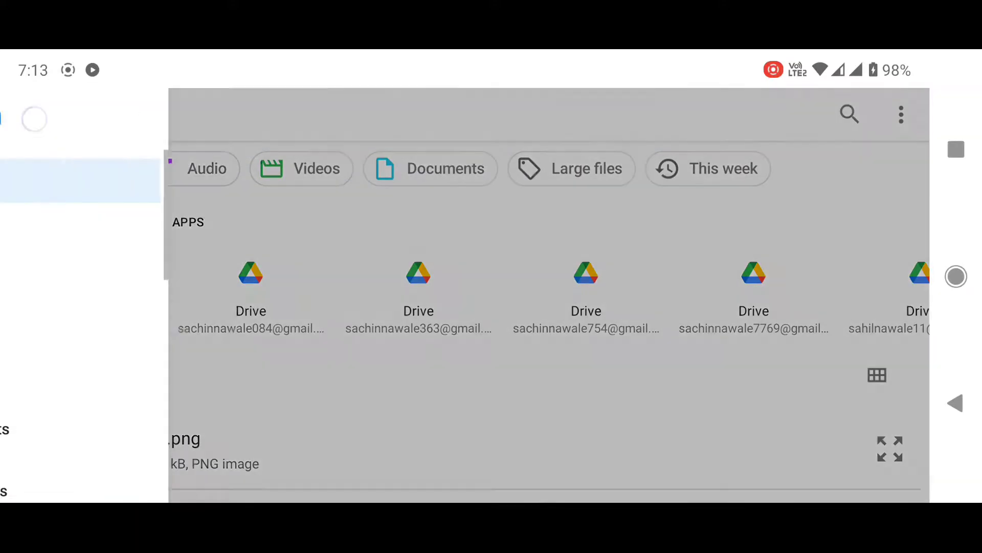
scroll(287, 195, "down", 3)
left_click(207, 405)
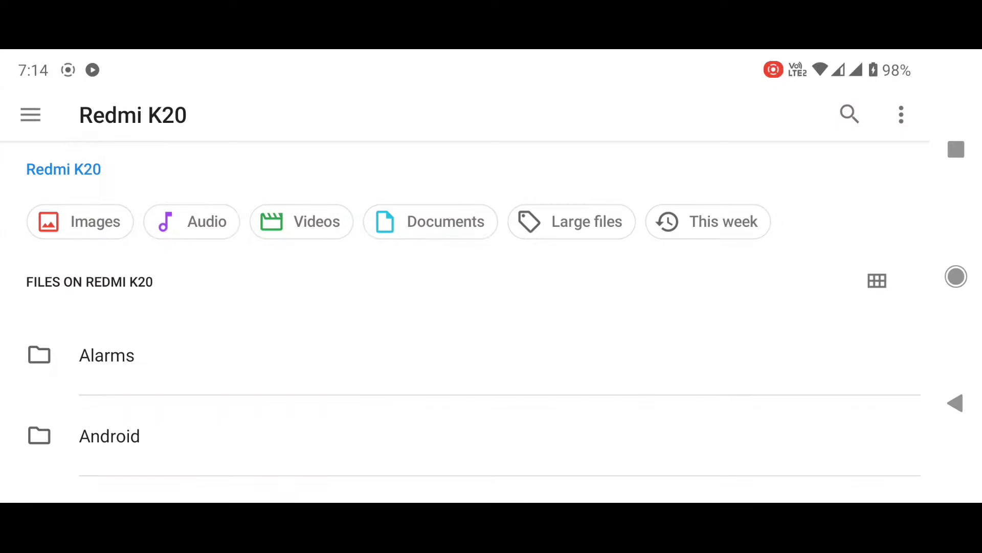
scroll(491, 317, "down", 3)
scroll(492, 317, "down", 2)
scroll(491, 317, "down", 5)
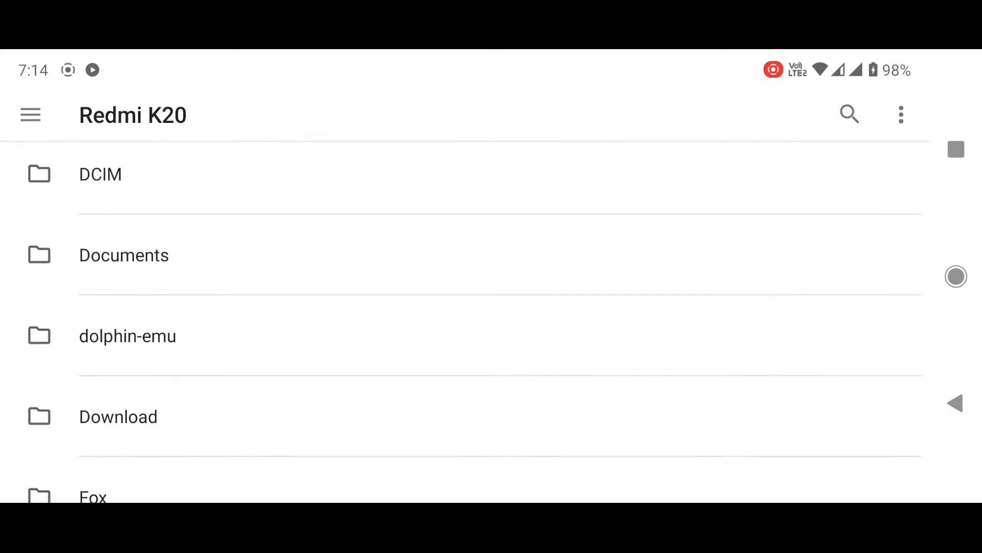
scroll(491, 317, "down", 5)
scroll(616, 171, "down", 4)
scroll(599, 147, "down", 3)
scroll(592, 147, "down", 4)
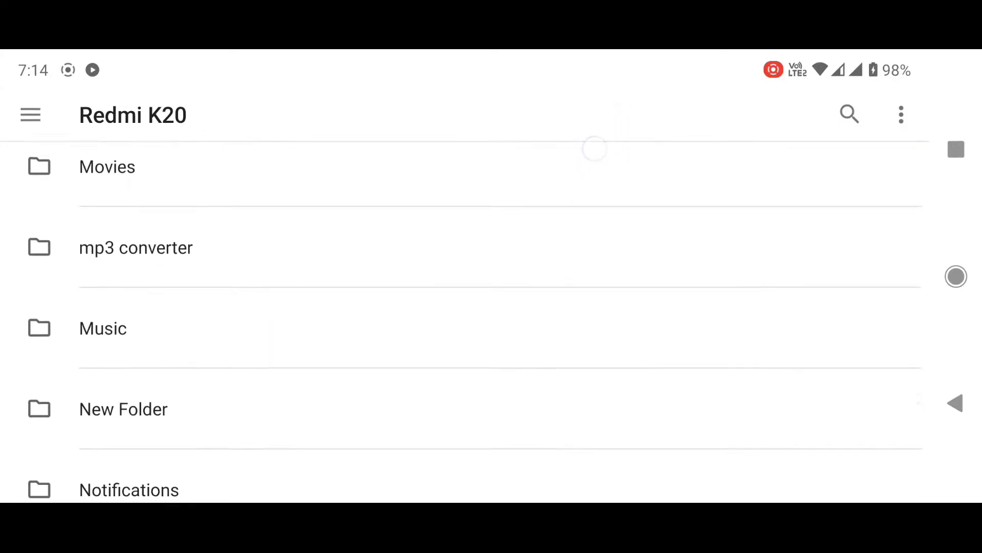
scroll(584, 151, "down", 4)
scroll(584, 150, "down", 3)
scroll(470, 300, "down", 1)
Step: Open Royale Bunny Suit.prisma from PUBG Mobile-3D MODEL > Royale Bunny Suit bon > Shaders+Textures-Prisma3D
left_click(469, 301)
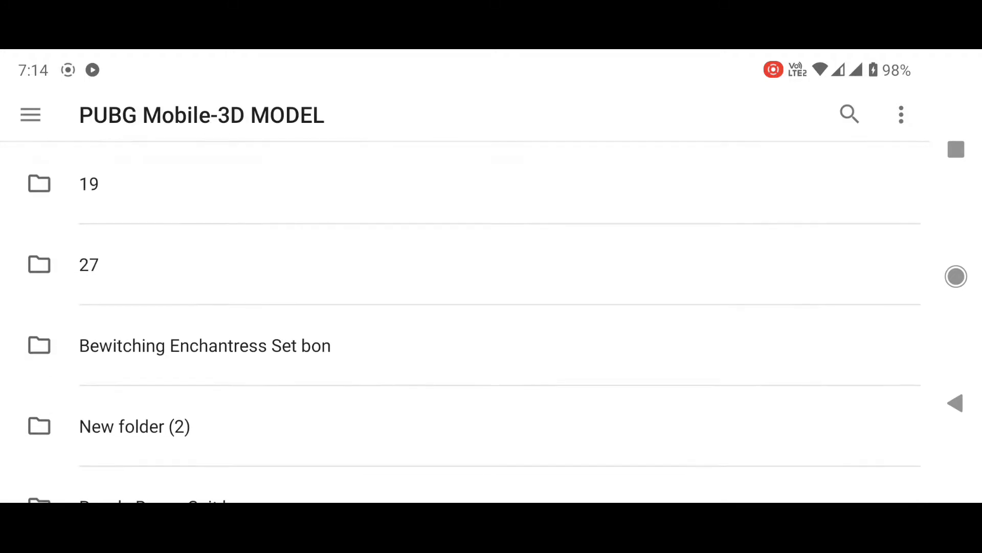
scroll(547, 275, "down", 1)
scroll(547, 275, "down", 2)
scroll(388, 369, "down", 1)
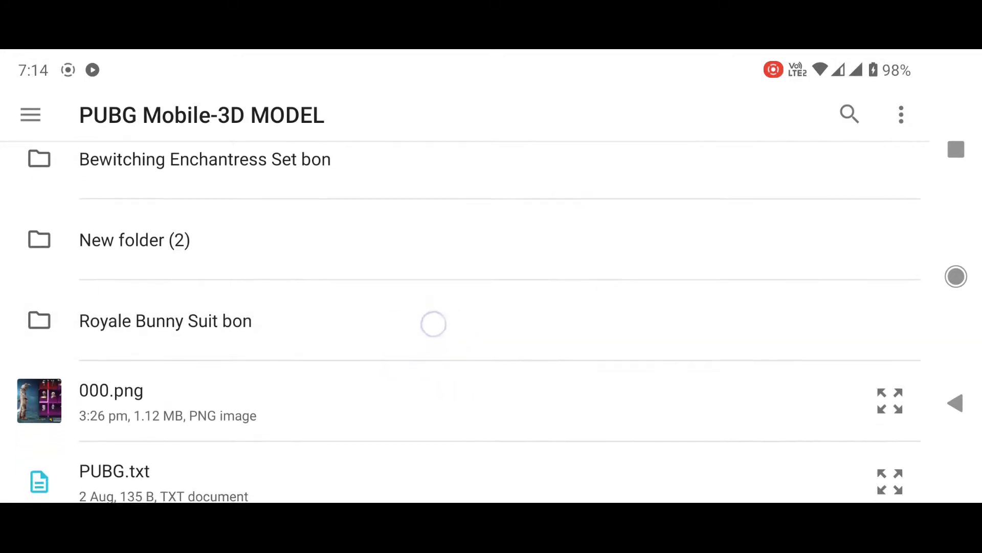
left_click(394, 301)
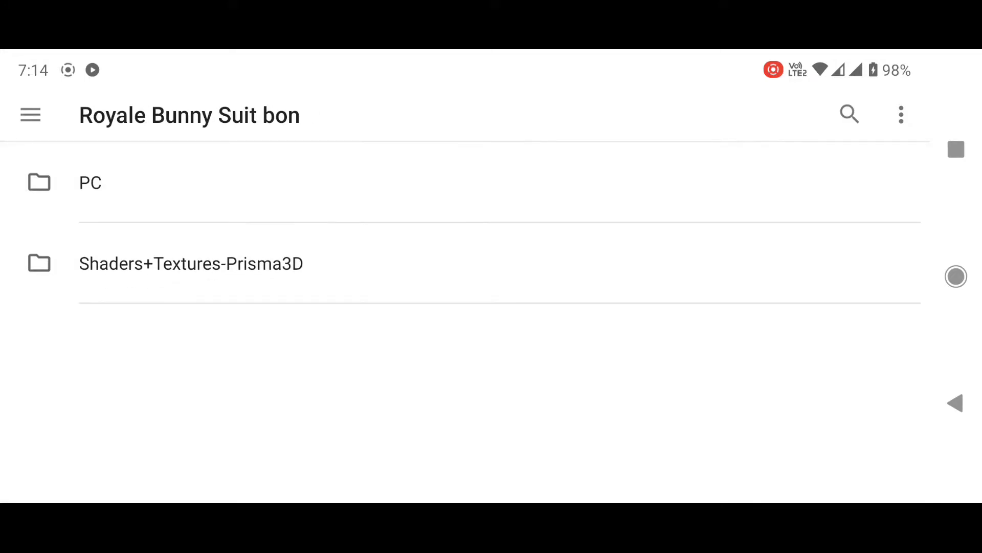
left_click(422, 271)
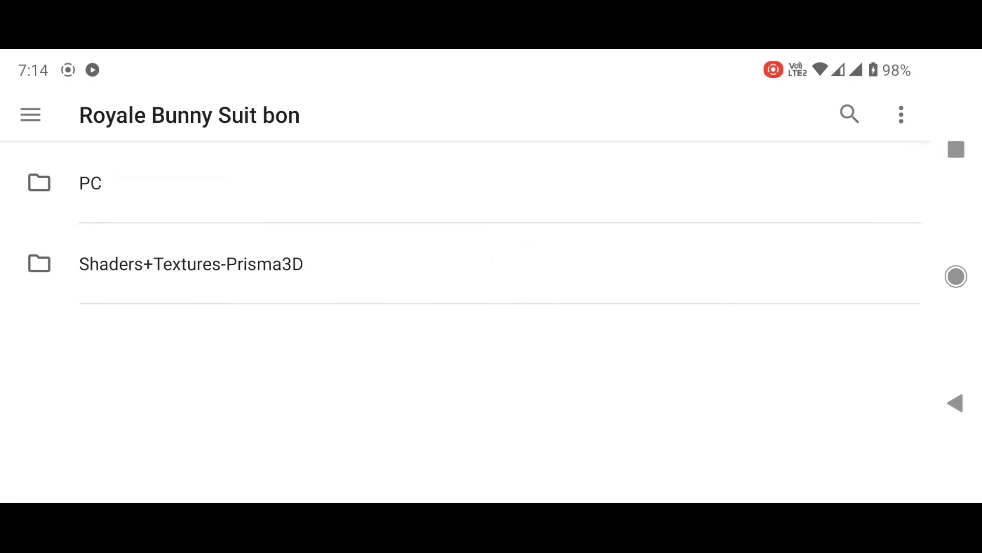
scroll(460, 332, "down", 10)
left_click(511, 463)
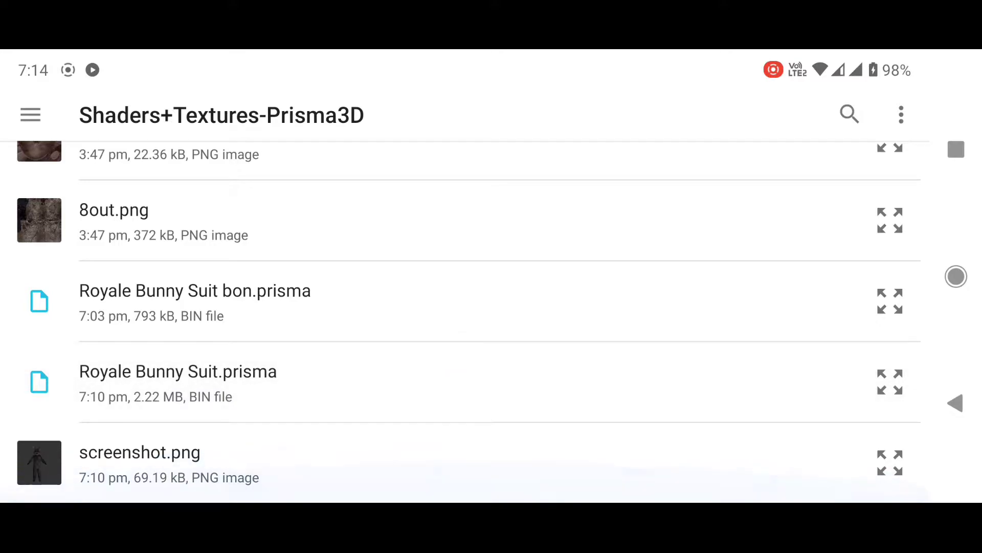
left_click(483, 375)
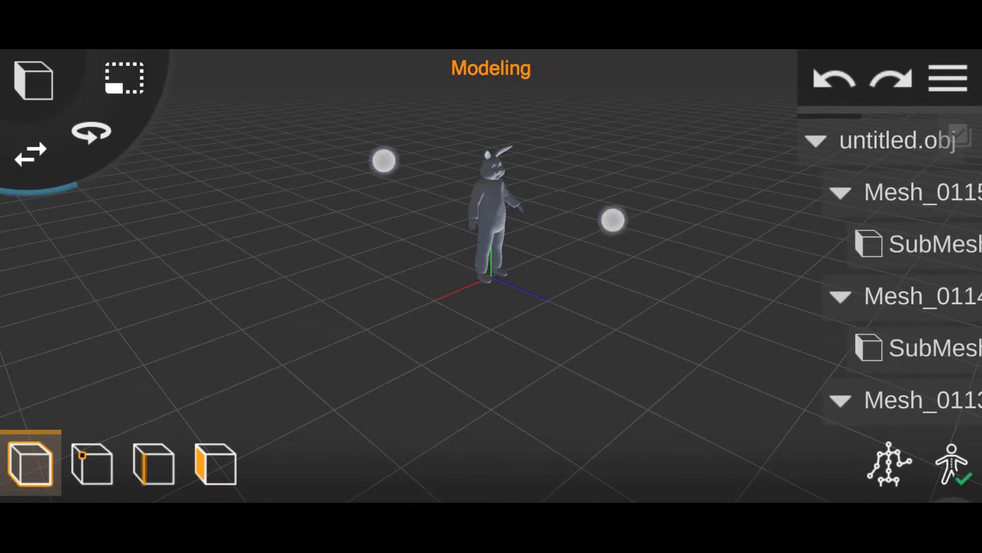
Step: Turn the view to face the bunny and select its head mesh, Mesh_0103
left_click_drag(461, 307, 563, 307)
scroll(491, 276, "up", 3)
scroll(492, 277, "up", 3)
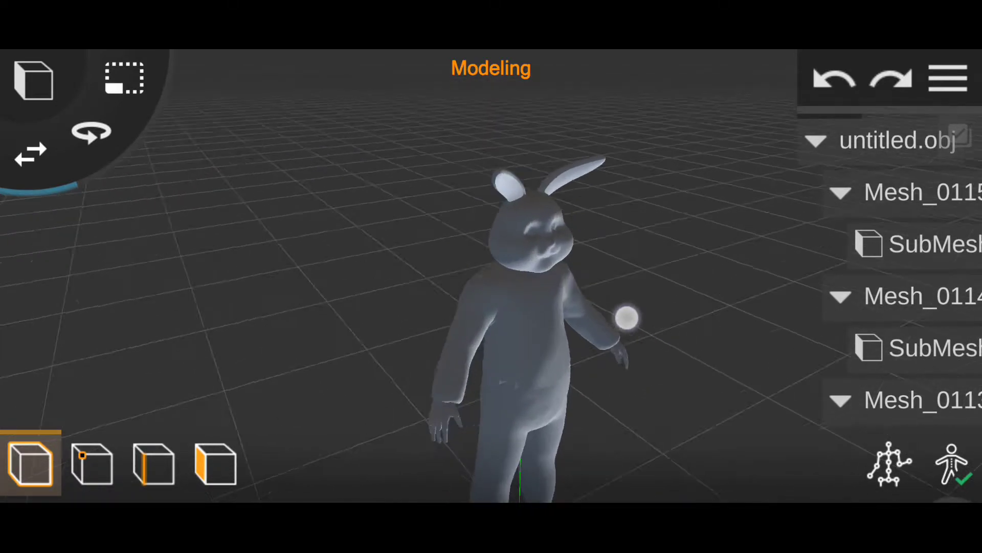
left_click_drag(627, 318, 622, 296)
left_click(553, 171)
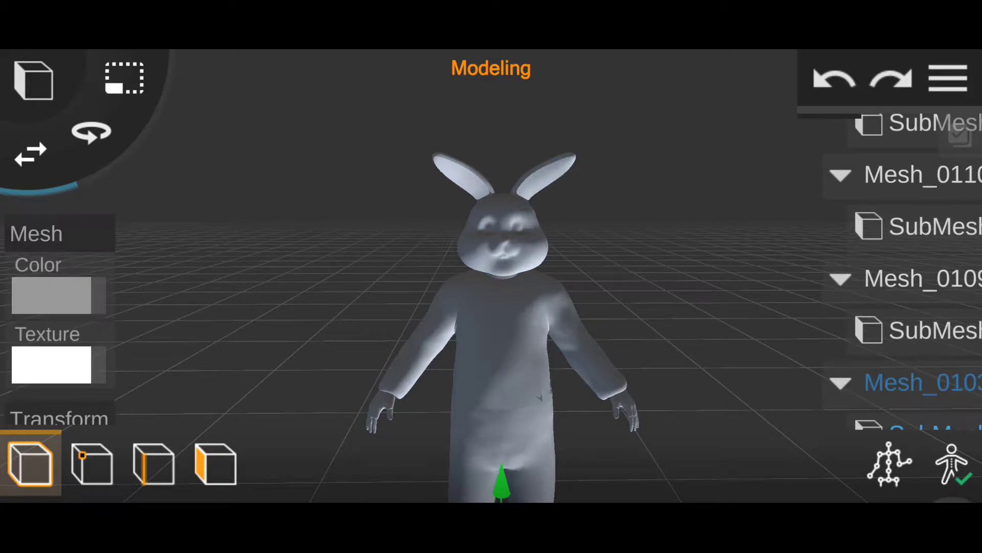
Step: Apply 2out.png as the bunny head's texture
left_click(51, 364)
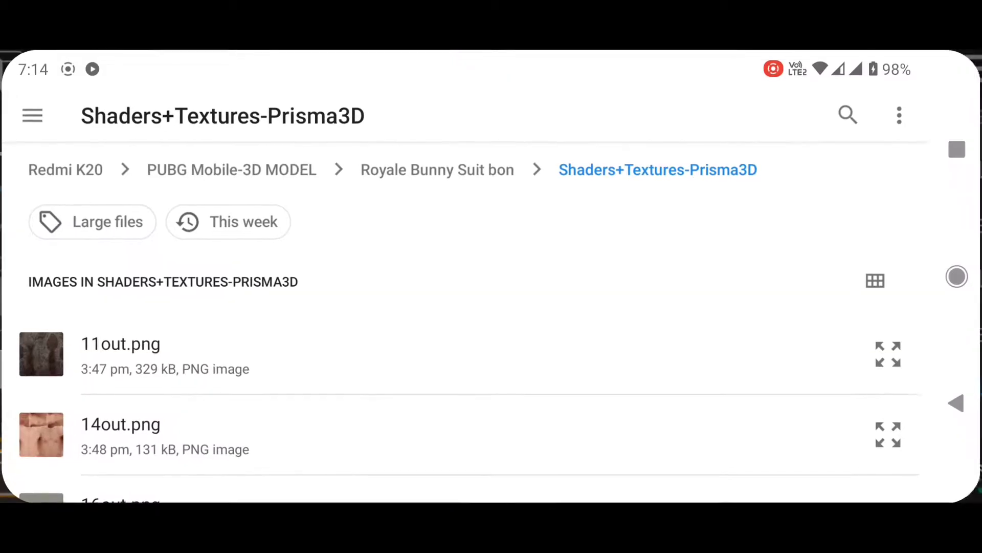
scroll(603, 186, "down", 4)
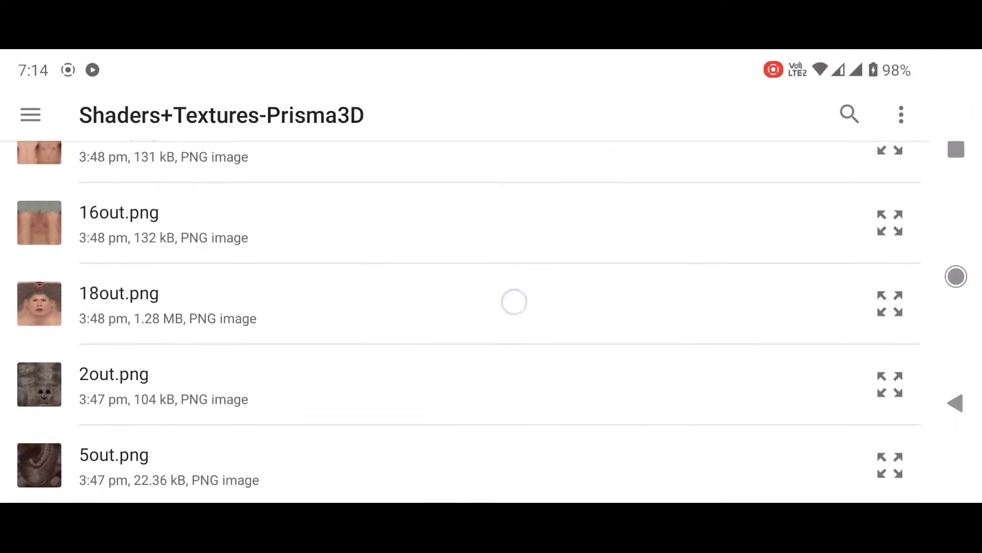
scroll(513, 301, "down", 2)
left_click(485, 292)
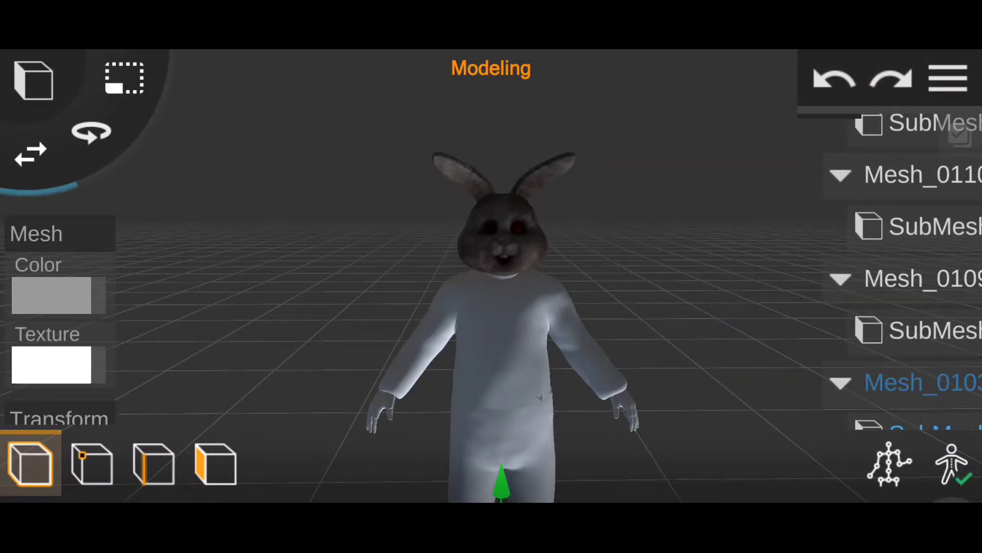
Step: Select the inner face mesh Mesh_0115 and list texture images for it
scroll(509, 226, "up", 5)
scroll(481, 276, "up", 5)
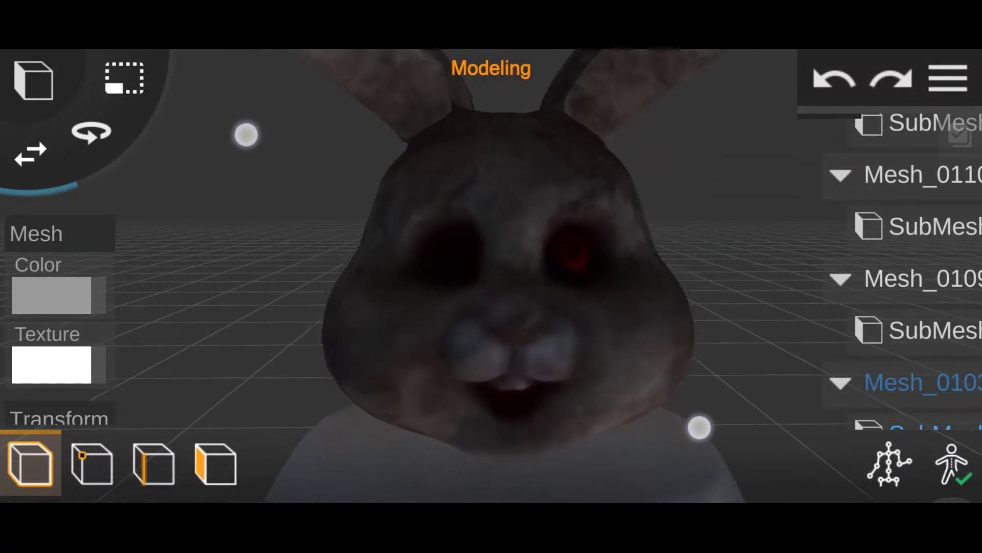
scroll(481, 246, "up", 5)
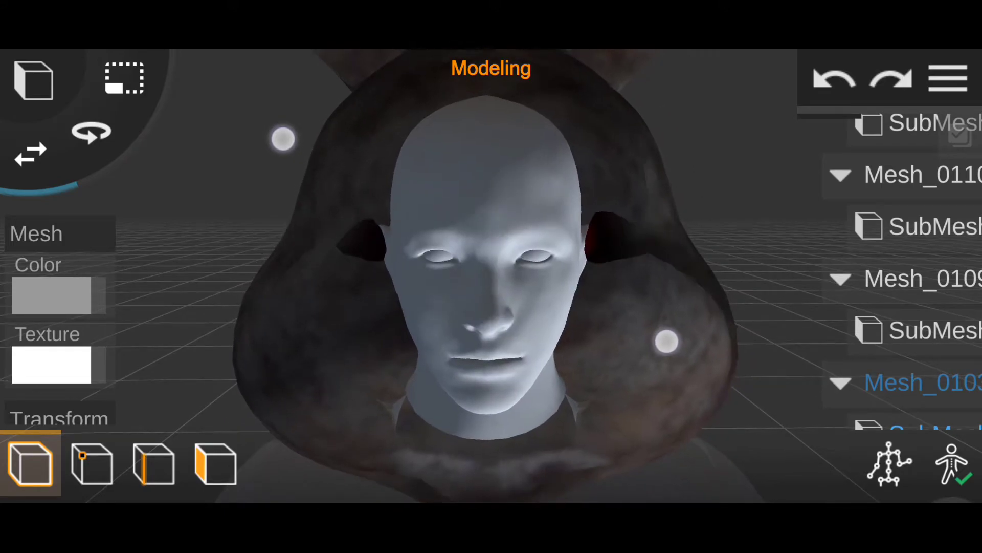
left_click(495, 298)
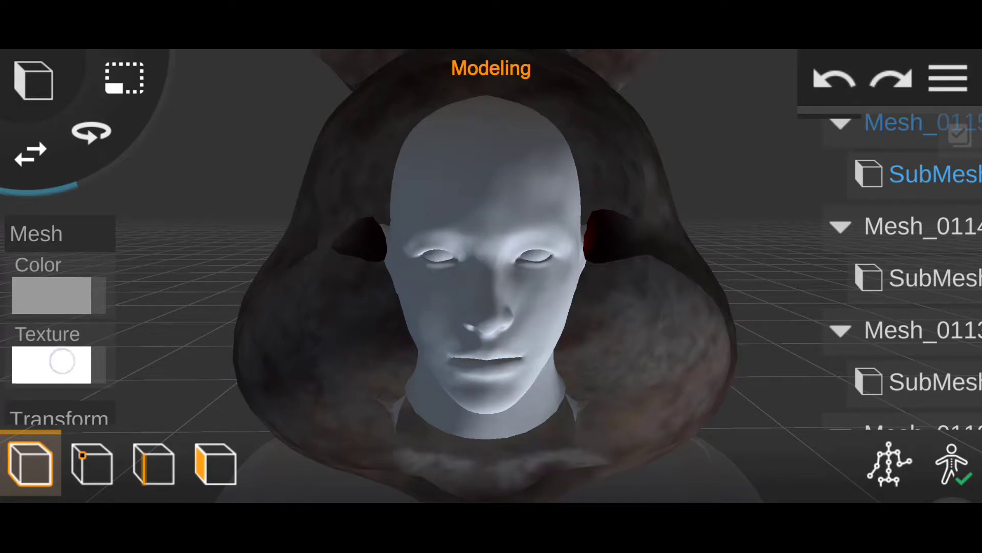
left_click(62, 362)
scroll(517, 207, "down", 5)
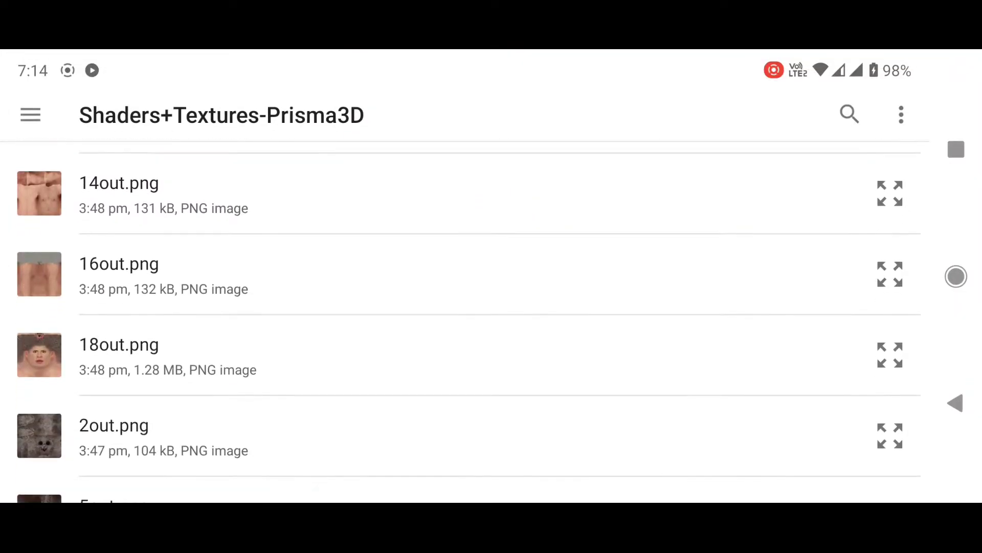
Step: Apply 18out.png as the inner face texture
left_click(400, 357)
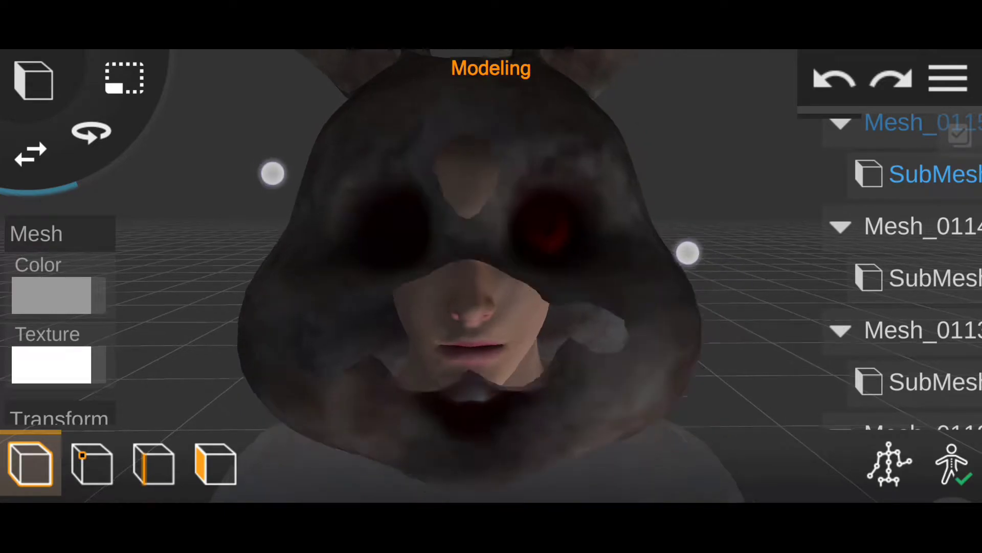
scroll(479, 211, "down", 5)
scroll(458, 174, "down", 2)
scroll(456, 197, "down", 2)
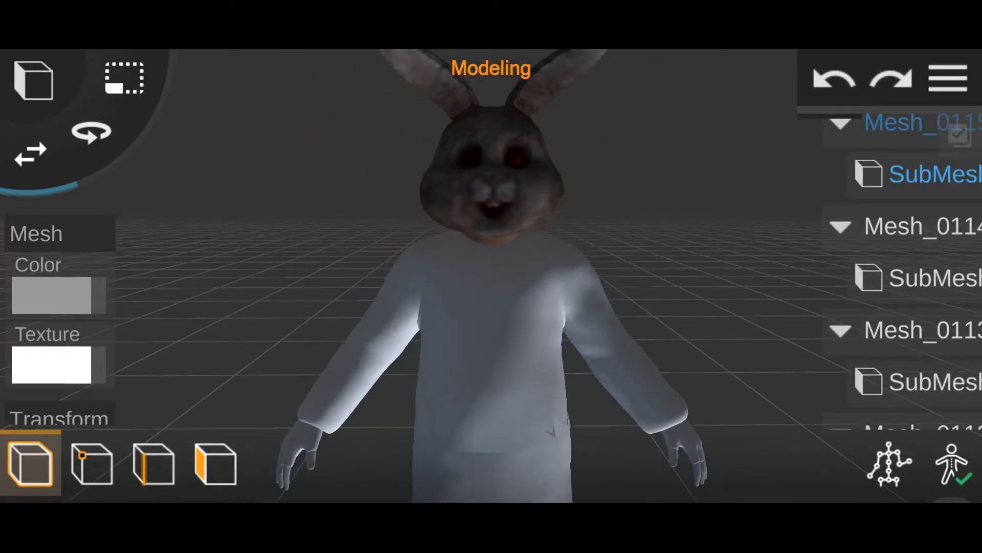
Step: Texture the torso and arms mesh, Mesh_0110, with 8out.png
left_click(494, 338)
left_click(62, 372)
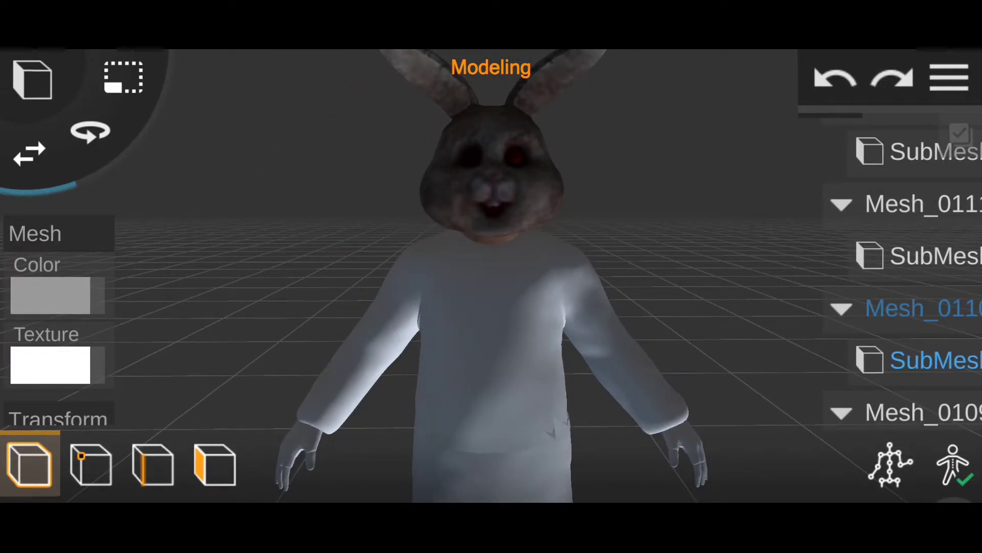
scroll(517, 385, "down", 5)
scroll(563, 215, "down", 4)
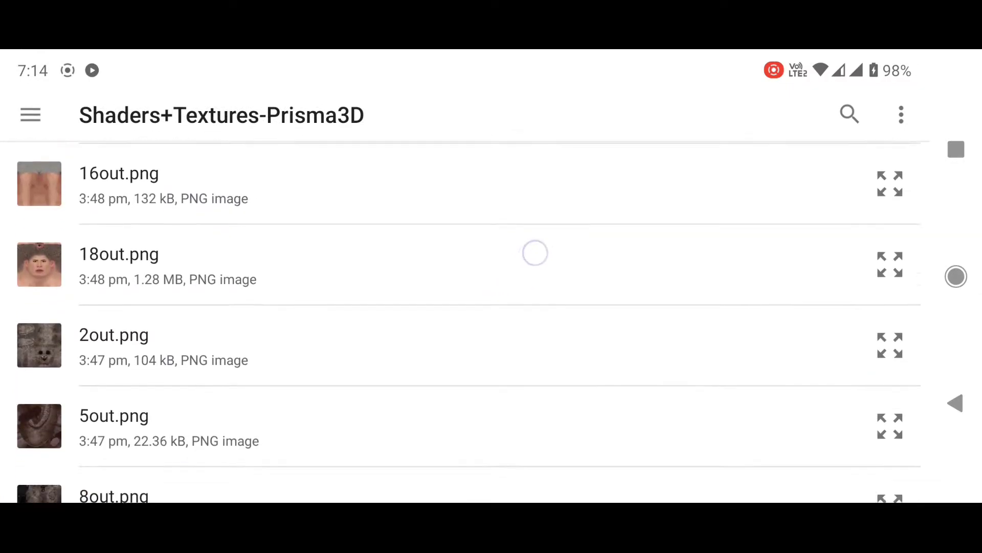
scroll(542, 237, "down", 2)
left_click(474, 380)
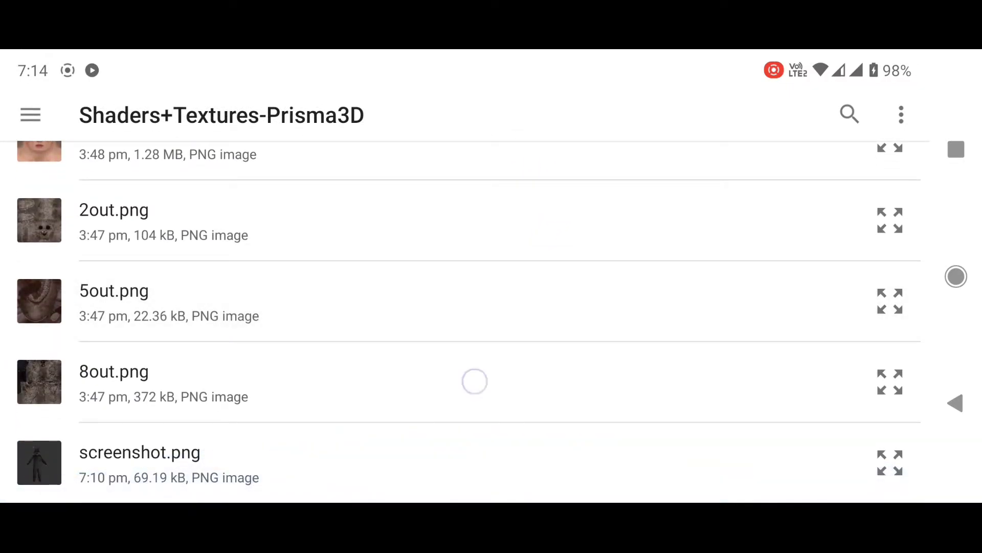
Step: Zoom to the legs and select the legs mesh, Mesh_0111
scroll(478, 187, "up", 3)
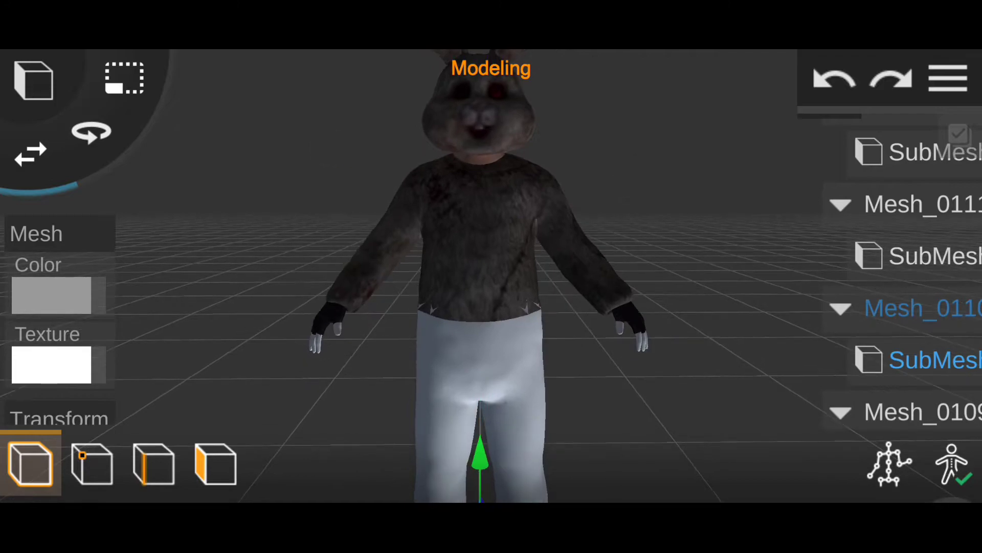
scroll(495, 189, "up", 3)
scroll(489, 233, "up", 2)
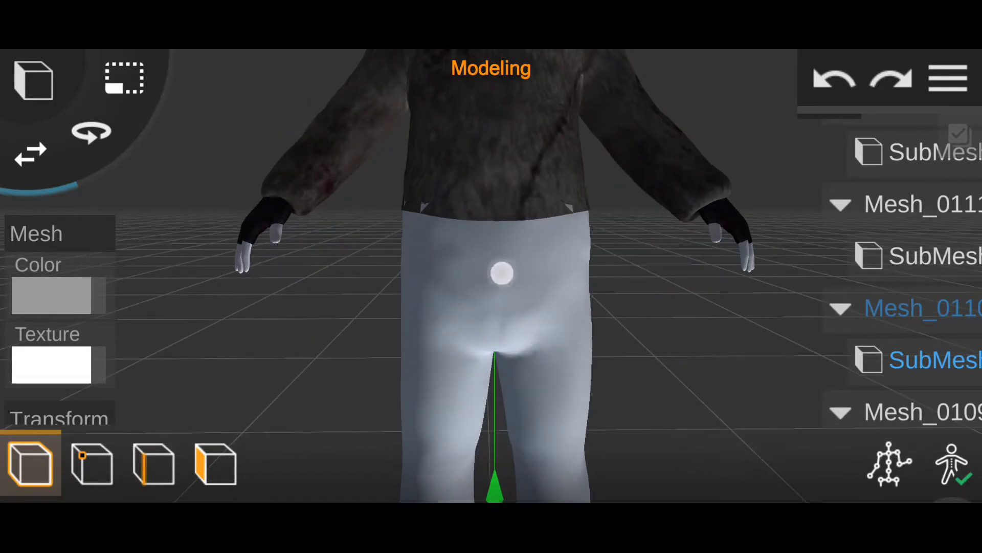
left_click(502, 273)
Step: Apply 11out.png as the legs texture
left_click(51, 364)
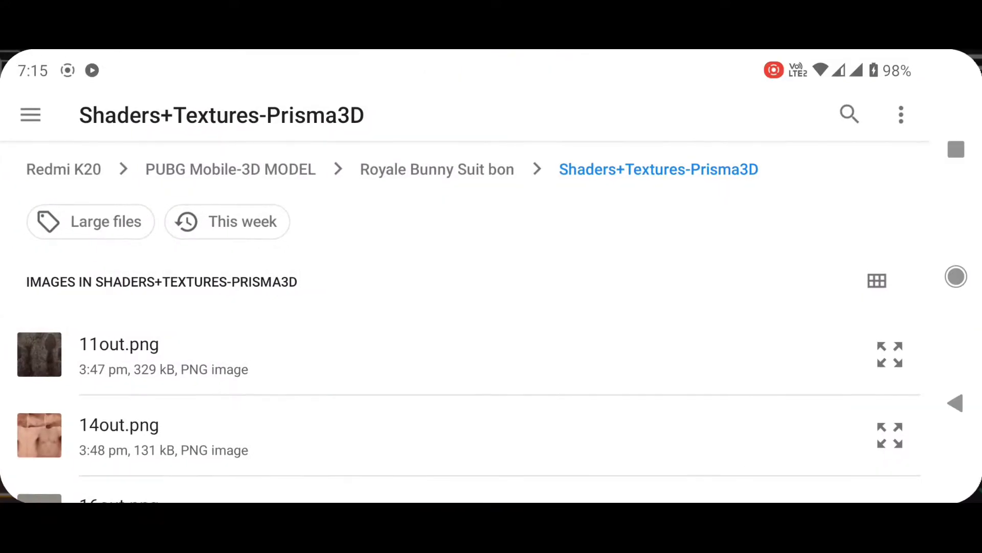
scroll(453, 326, "down", 2)
left_click(405, 302)
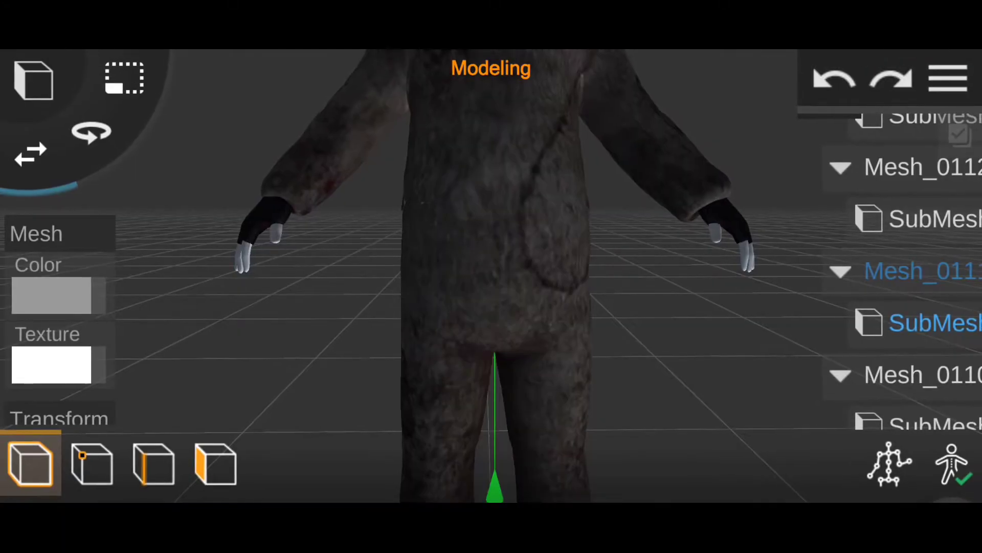
Step: Zoom in on the hand and texture the hand mesh with 14out.png
mouse_move(669, 353)
left_mouse_down()
mouse_move(571, 196)
mouse_move(535, 367)
mouse_move(579, 228)
mouse_move(562, 384)
left_mouse_up()
left_click(513, 295)
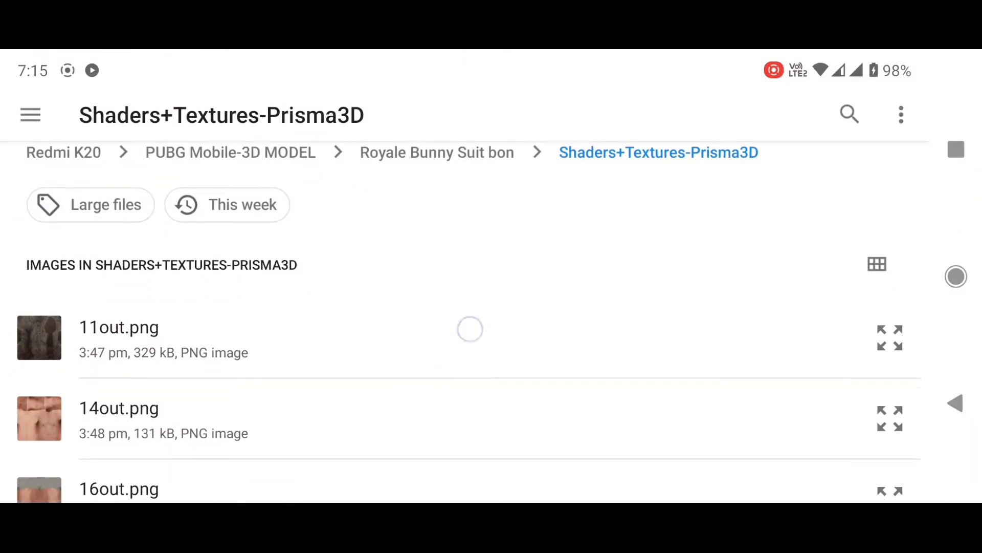
left_click_drag(467, 329, 467, 276)
left_click(430, 355)
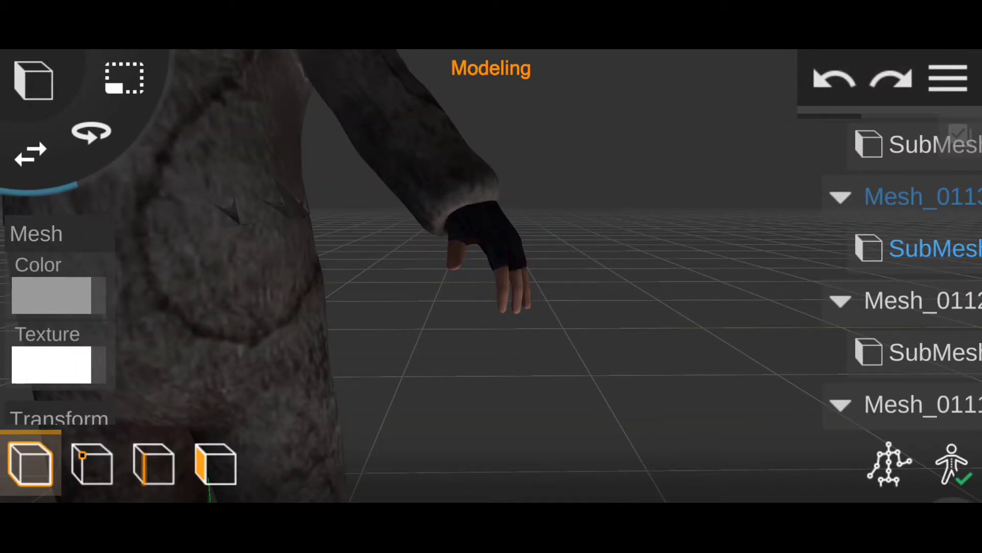
Step: Select the shoe mesh and texture it with 5out.png
scroll(501, 231, "down", 3)
scroll(399, 246, "down", 2)
scroll(410, 230, "down", 2)
scroll(411, 197, "down", 2)
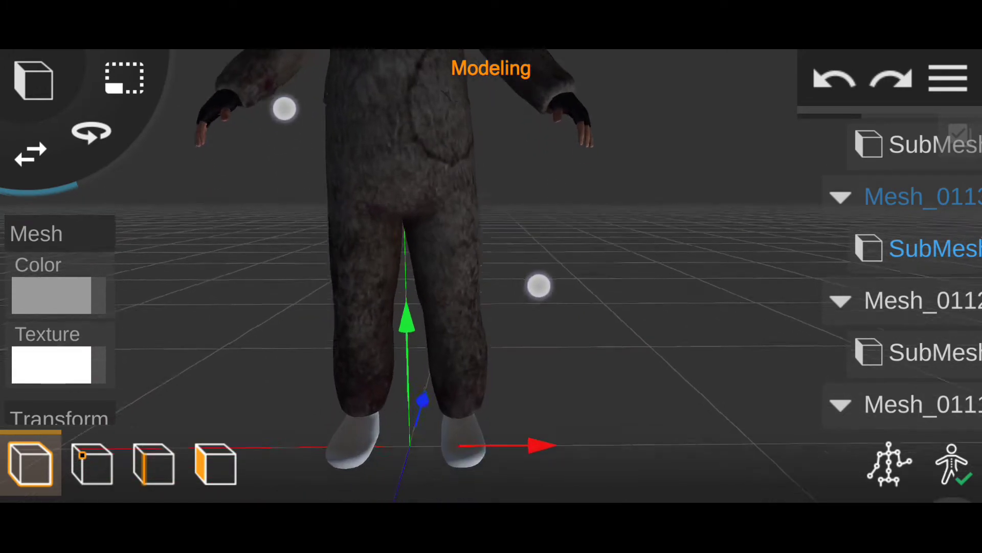
scroll(412, 197, "up", 2)
scroll(430, 168, "up", 3)
scroll(420, 240, "up", 2)
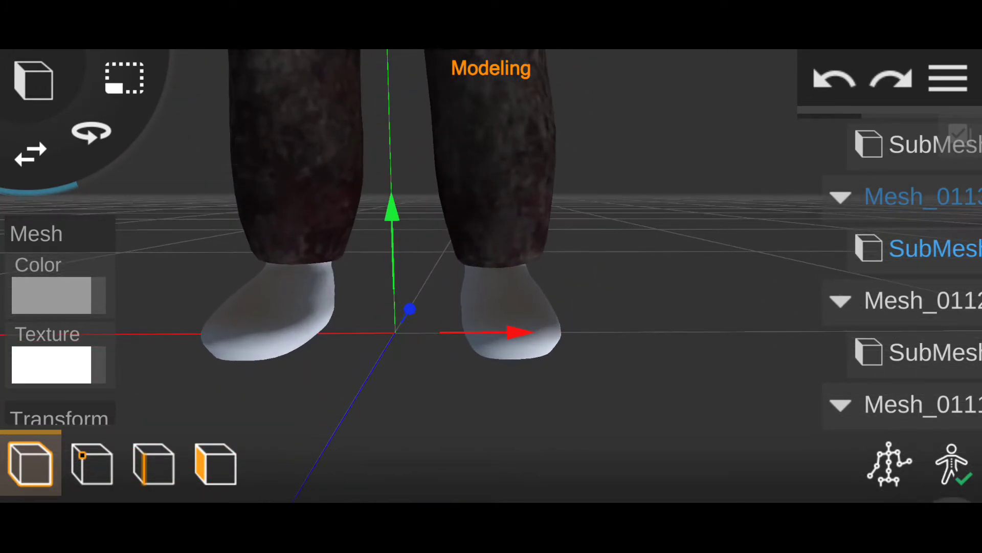
left_click(515, 309)
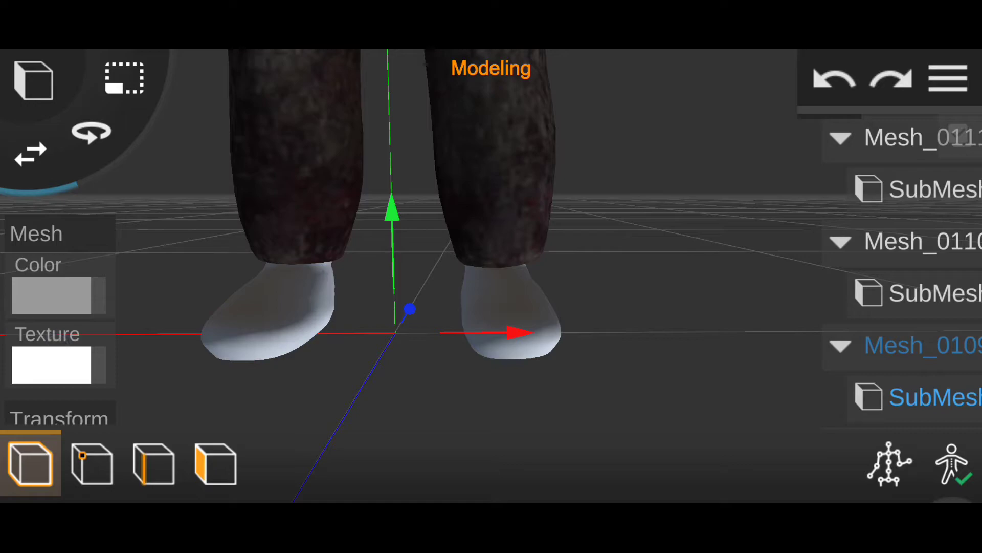
left_click(79, 357)
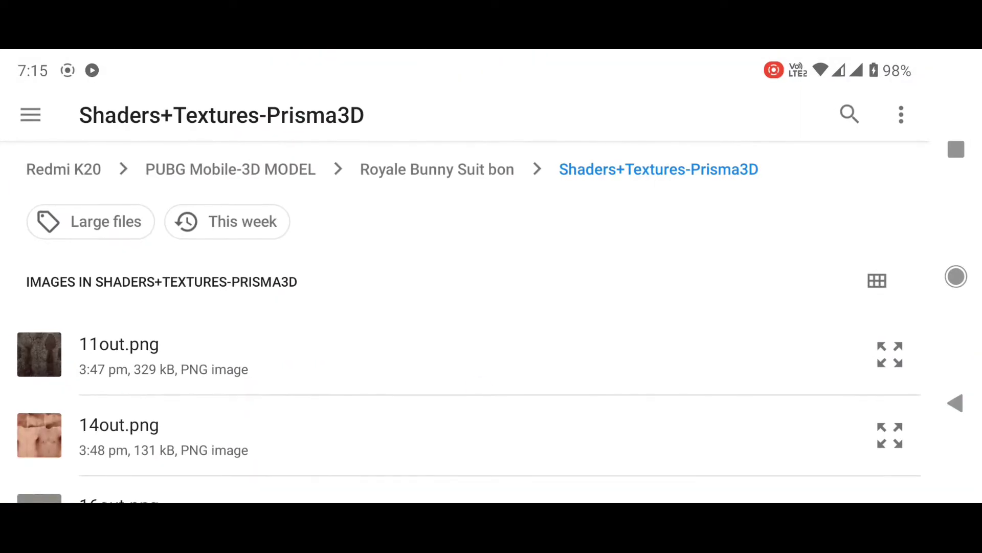
scroll(537, 228, "down", 5)
scroll(562, 256, "down", 4)
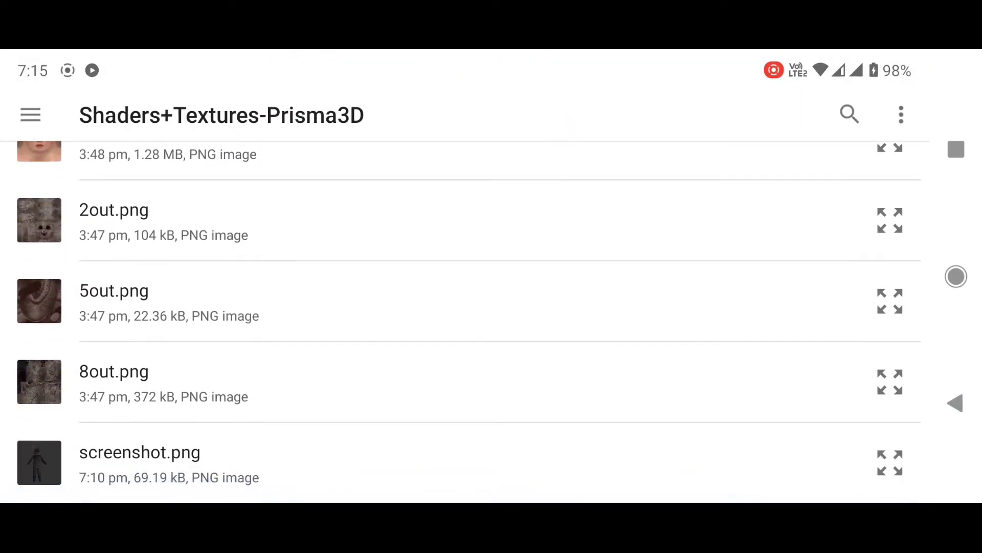
left_click(378, 295)
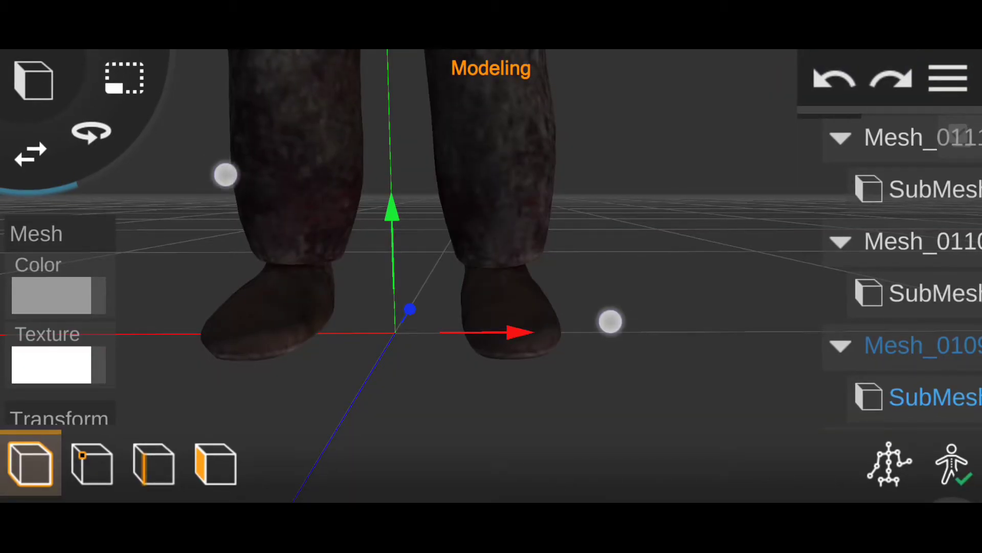
Step: Zoom out to view the fully textured bunny suit
scroll(418, 248, "down", 2)
scroll(413, 295, "down", 2)
scroll(412, 282, "down", 2)
scroll(412, 282, "down", 2)
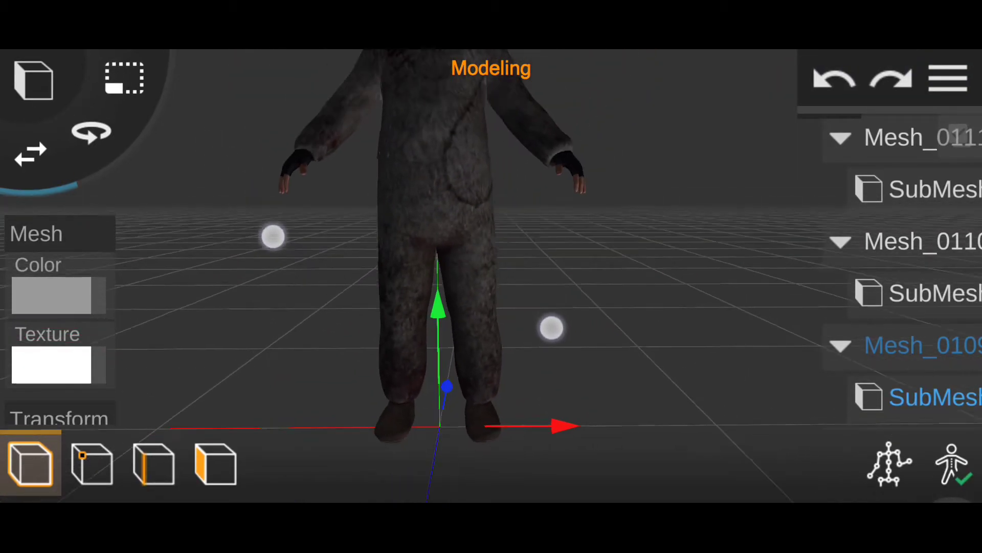
scroll(412, 282, "down", 2)
scroll(418, 269, "down", 1)
scroll(442, 235, "down", 2)
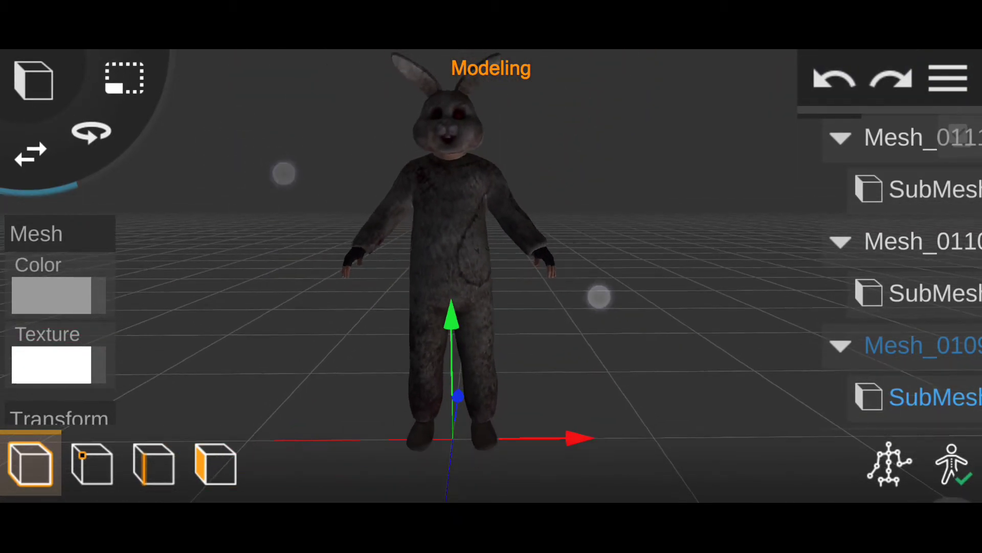
scroll(446, 260, "down", 2)
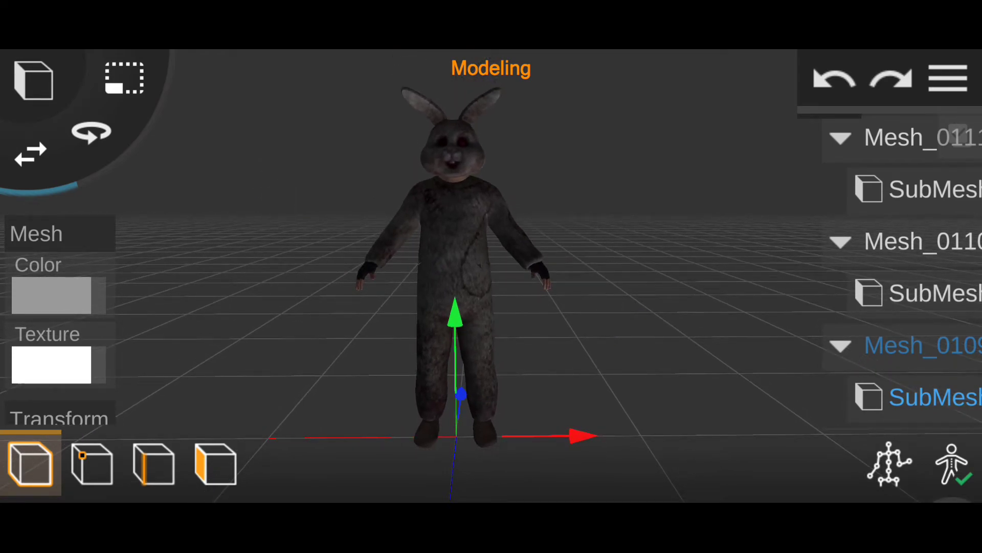
scroll(891, 381, "up", 5)
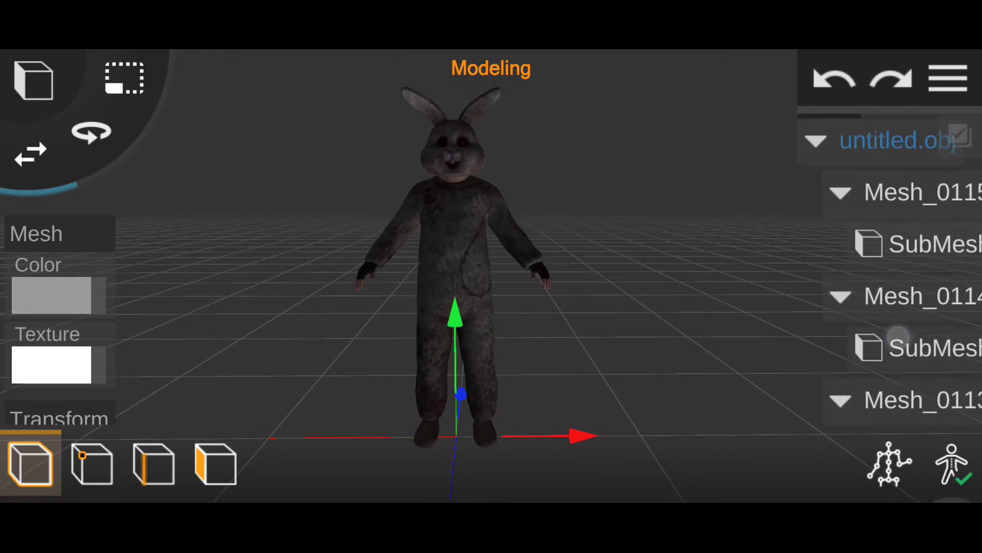
Step: Collapse and deselect untitled.obj, then add two Light objects to the scene
left_click(814, 134)
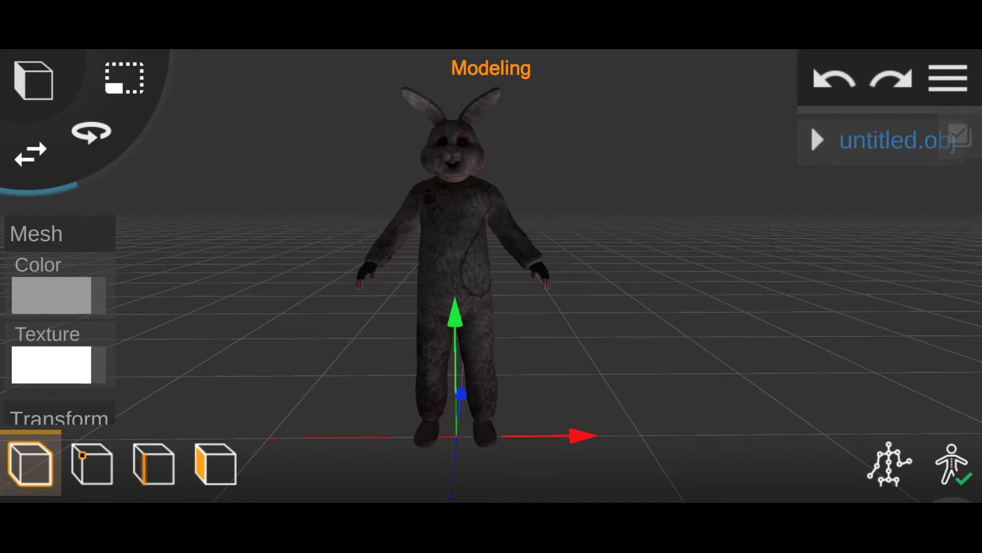
left_click(704, 275)
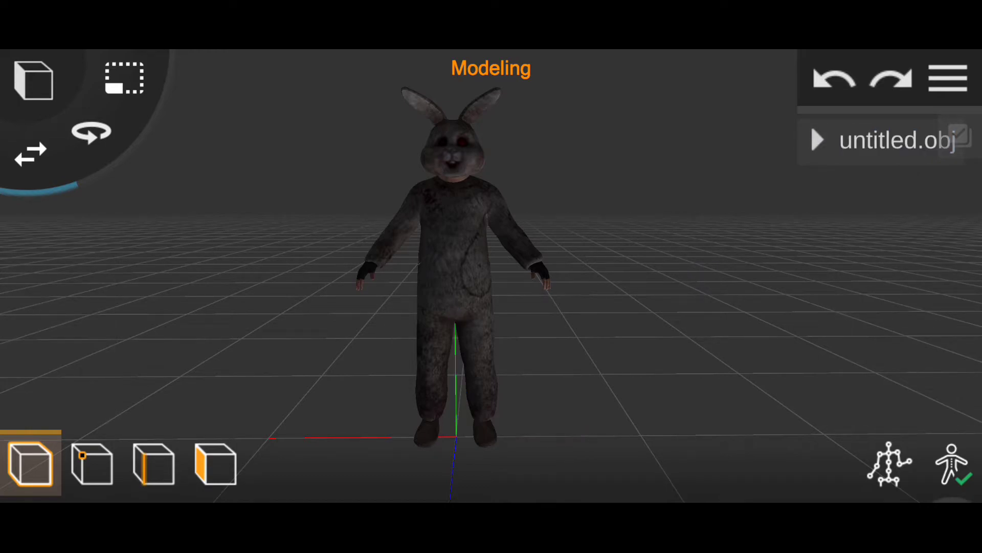
left_click(34, 79)
left_click(211, 77)
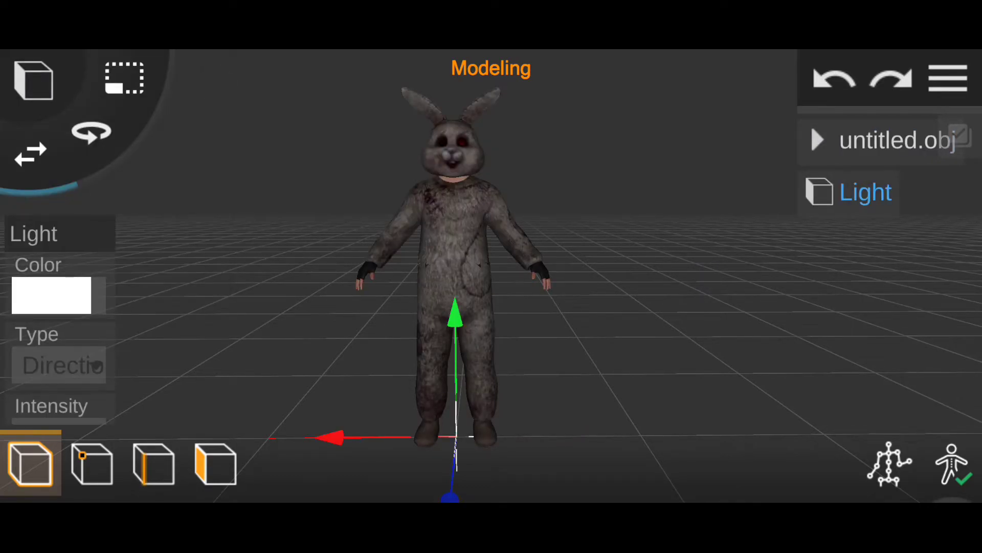
left_click(33, 79)
left_click(218, 72)
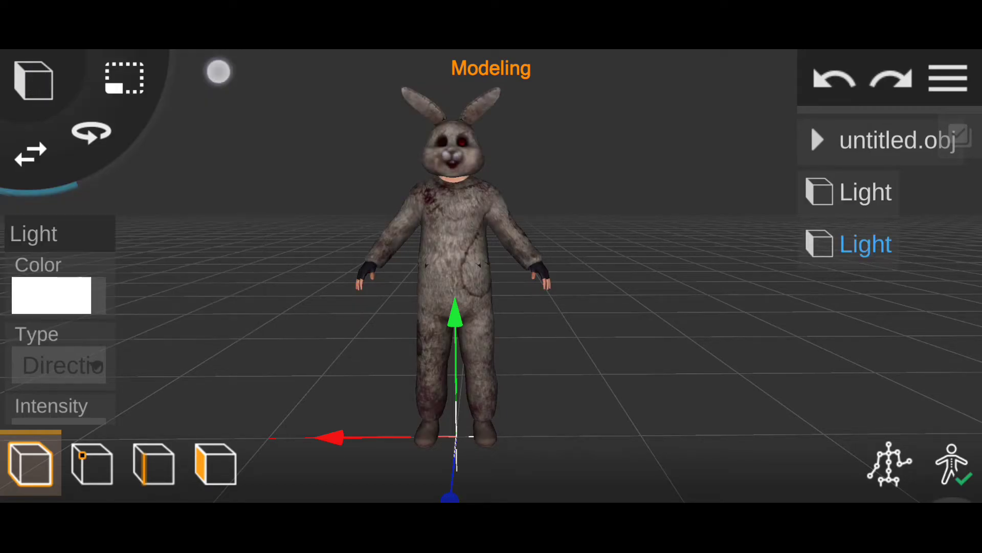
scroll(451, 256, "down", 3)
Step: Rotate the light's direction and move the first light to the bunny's side
left_click_drag(575, 237, 801, 374)
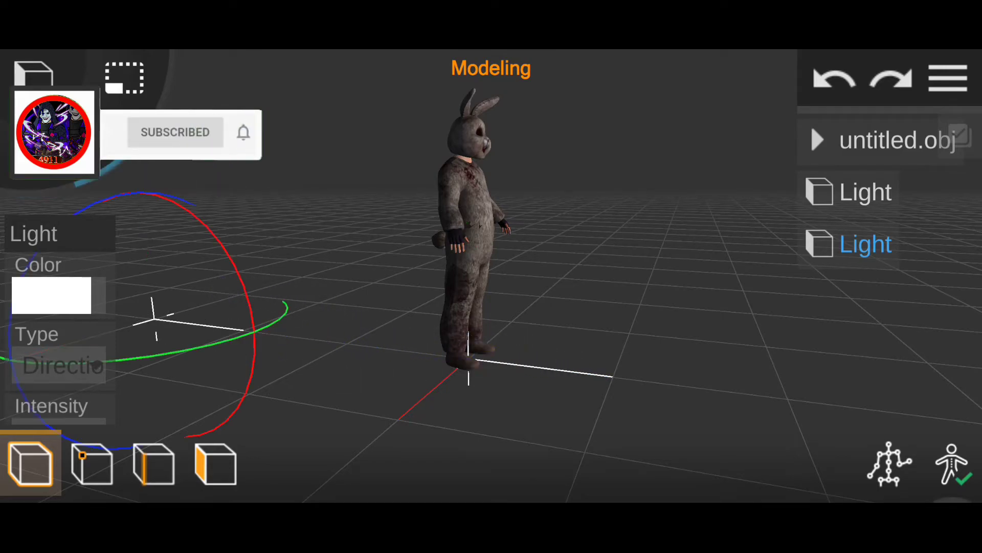
left_click_drag(240, 280, 253, 328)
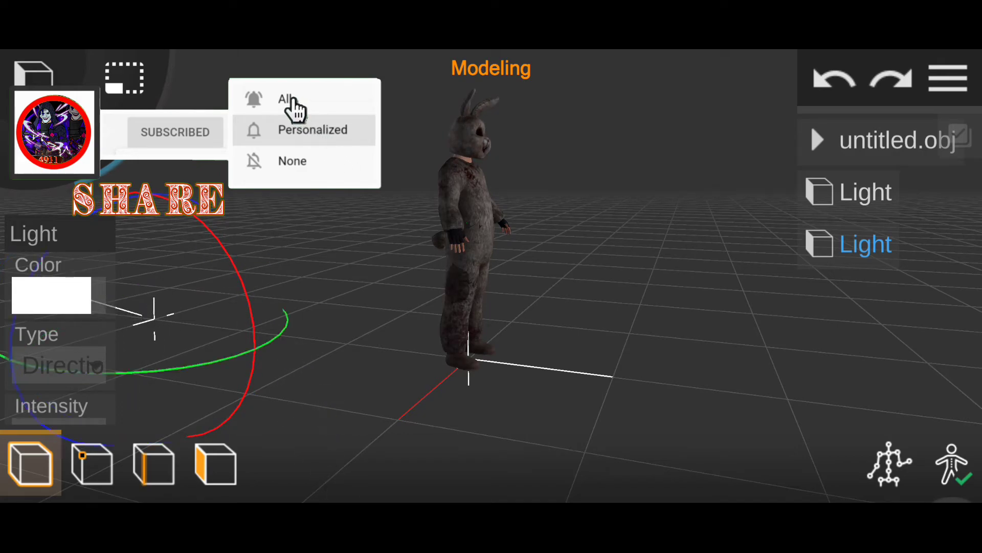
left_click(214, 221)
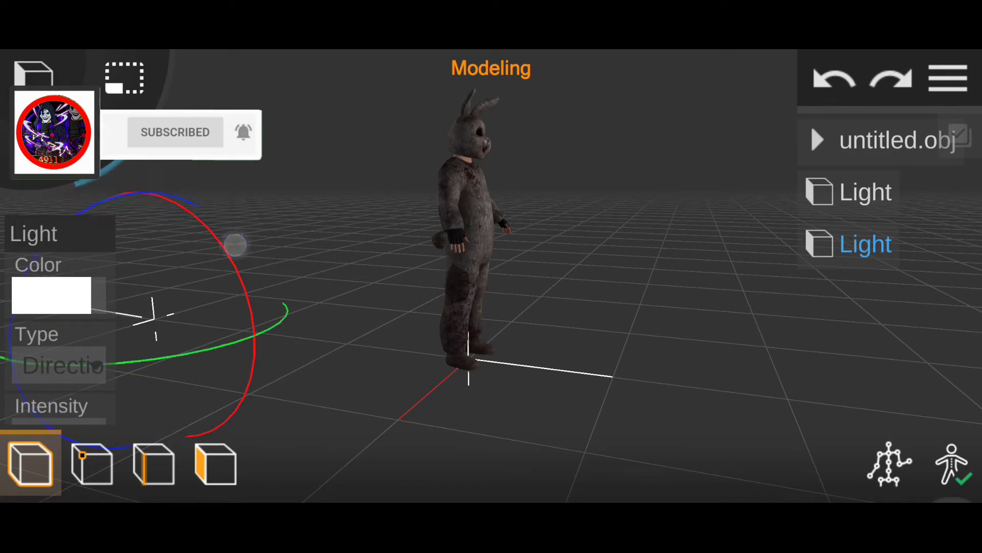
left_click(528, 369)
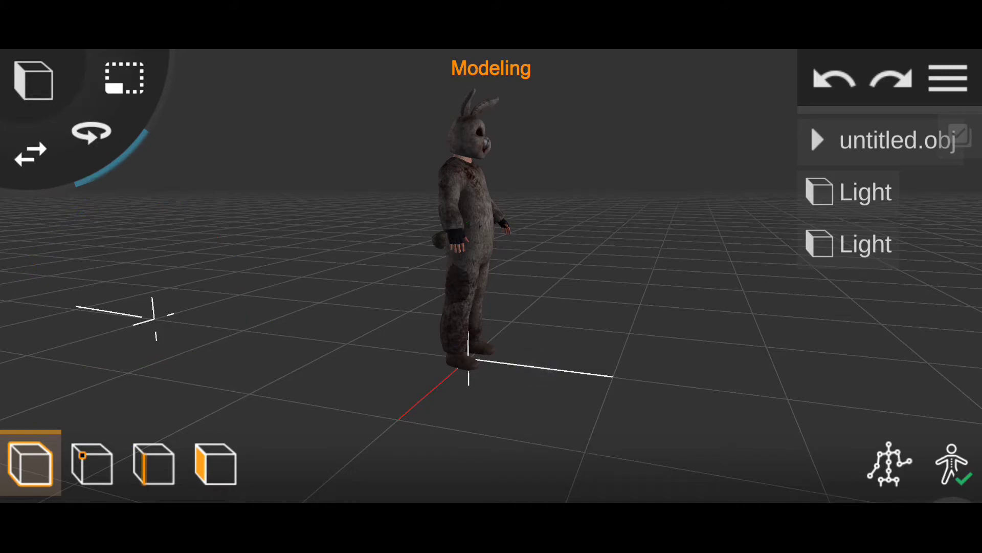
left_click(472, 361)
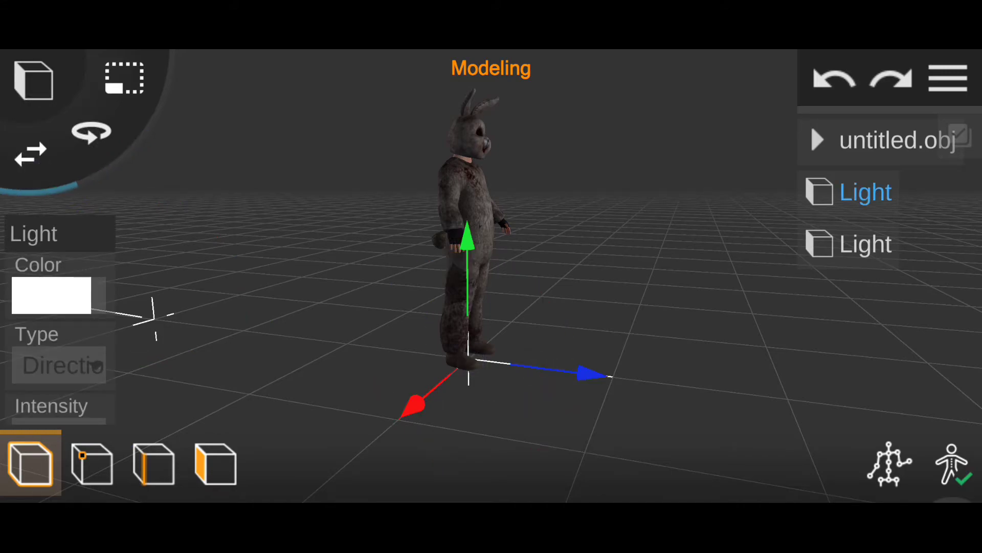
left_click_drag(861, 402, 916, 415)
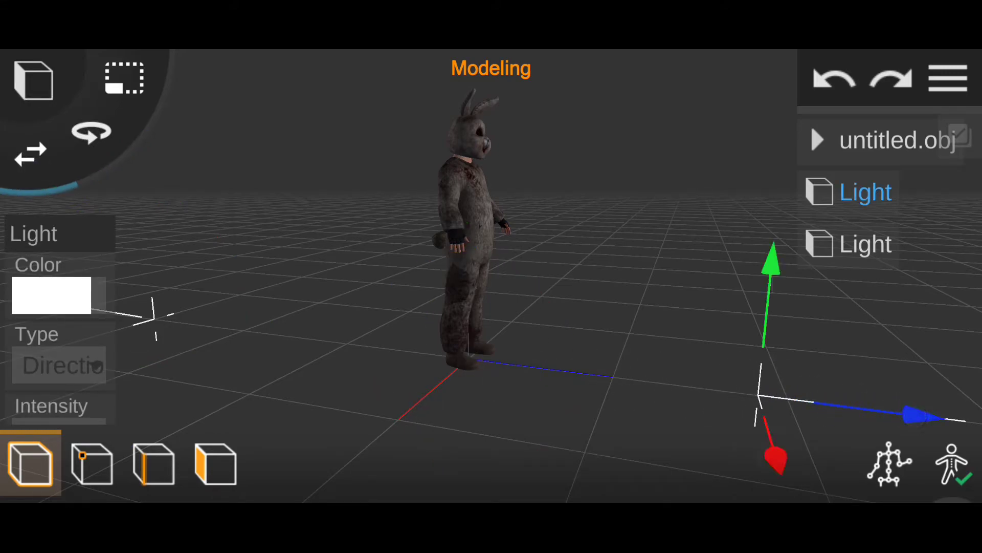
scroll(59, 333, "down", 3)
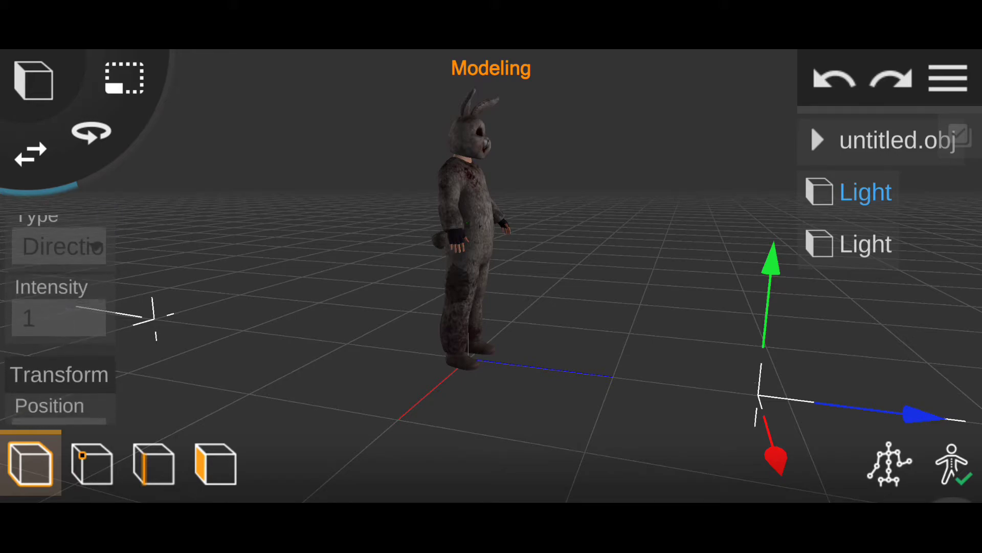
Step: Set the first light's intensity to 2 and adjust the second light's intensity
left_click(59, 320)
left_click(816, 416)
left_click(399, 325)
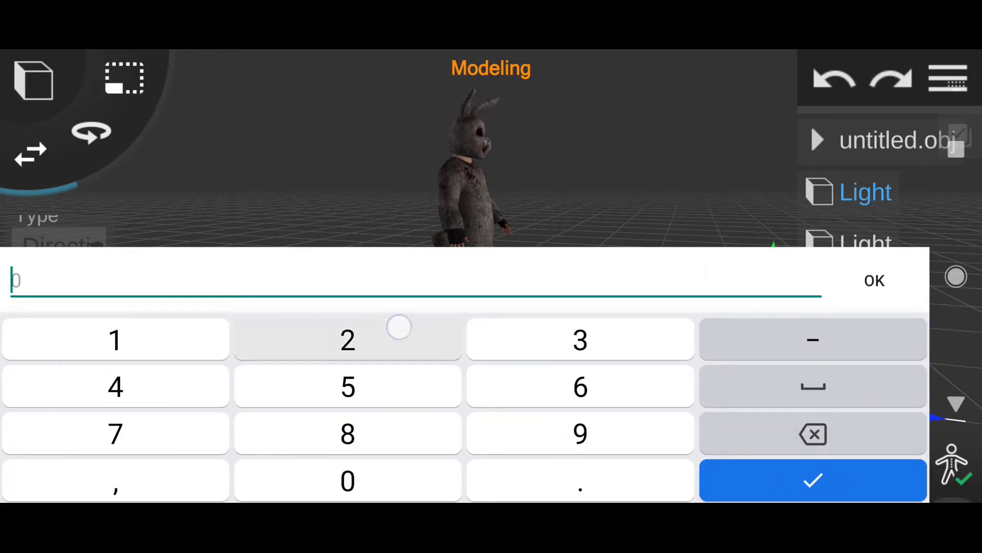
left_click(875, 280)
left_click(865, 245)
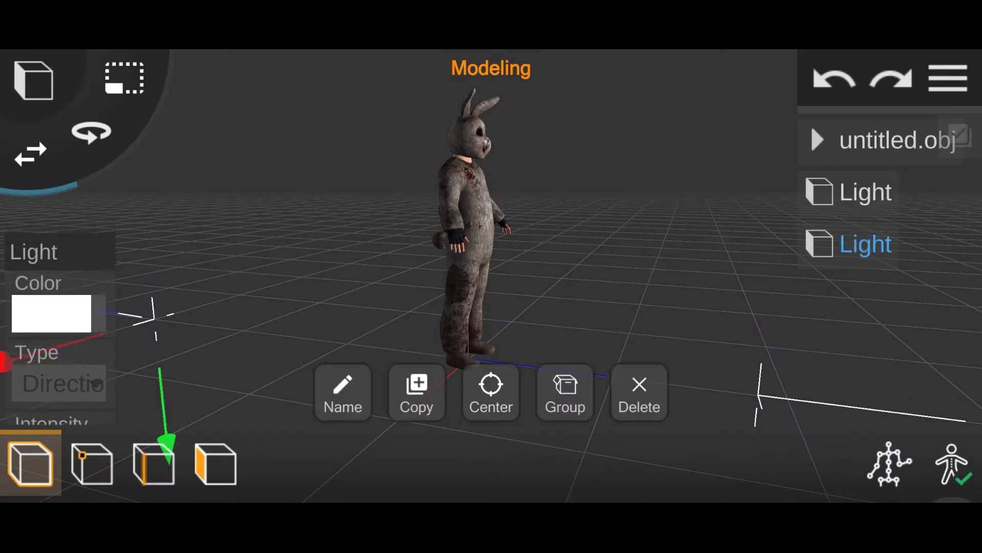
left_click_drag(70, 368, 71, 246)
left_click(80, 303)
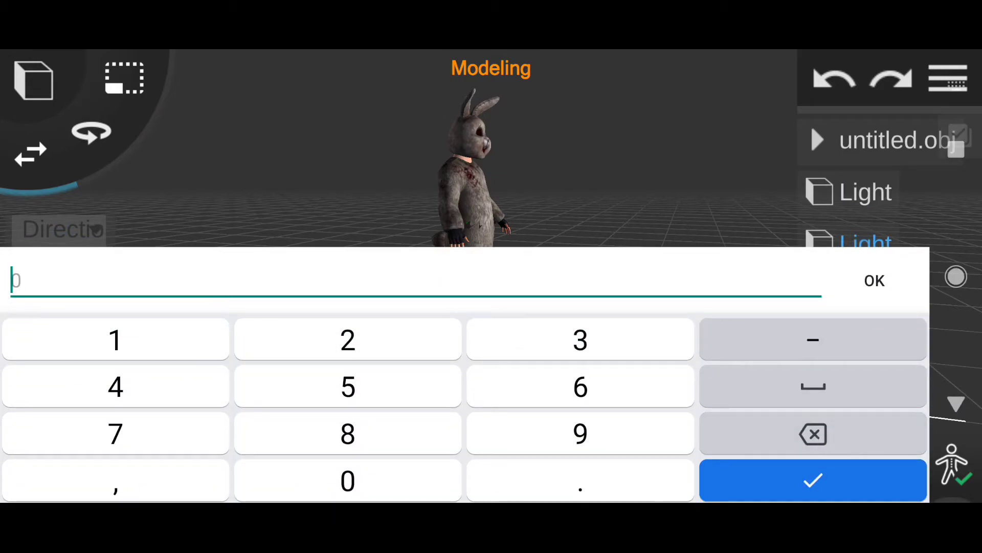
type("2")
left_click(875, 280)
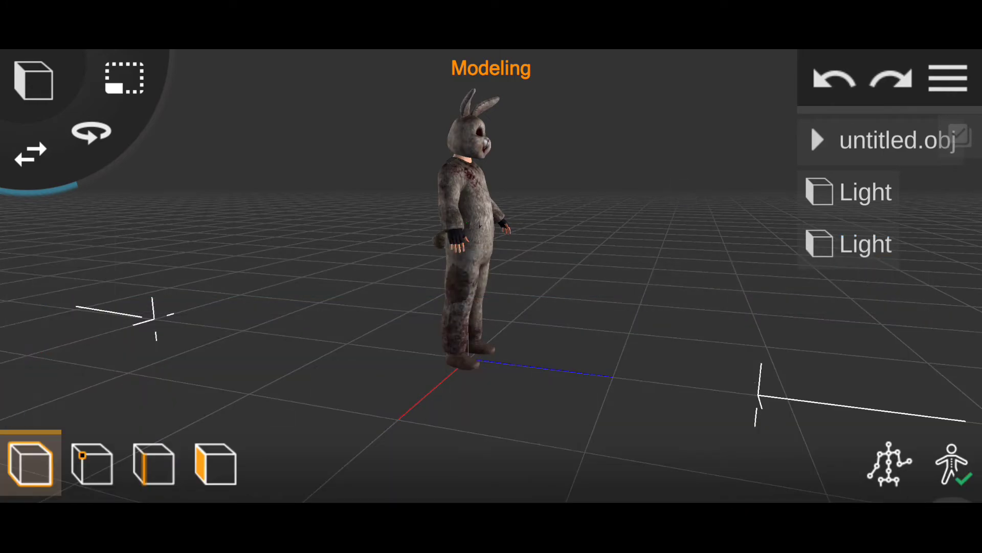
mouse_move(588, 256)
left_mouse_down()
mouse_move(459, 249)
mouse_move(624, 305)
left_mouse_up()
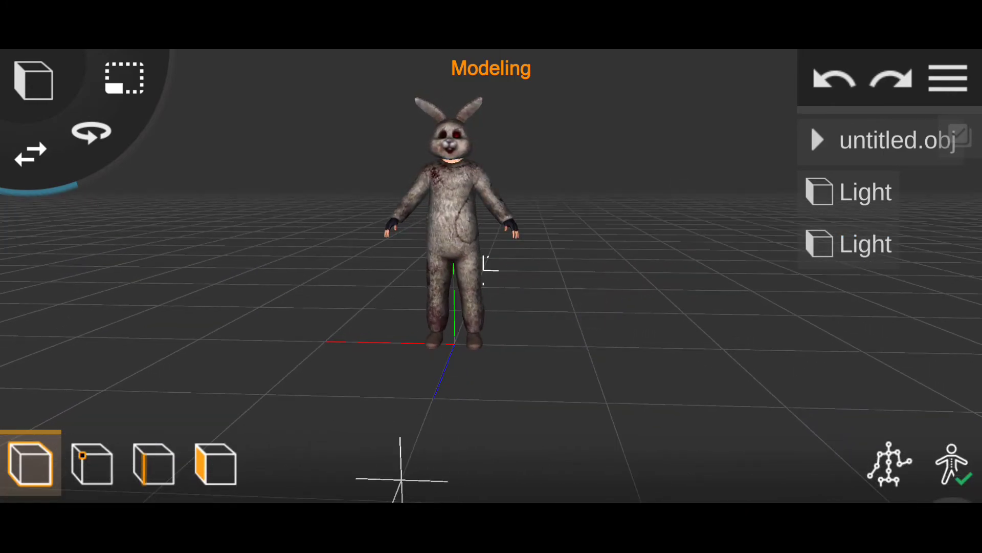
Step: Orbit and zoom around the lit bunny to inspect its front, side and back
scroll(455, 283, "up", 3)
scroll(470, 283, "up", 2)
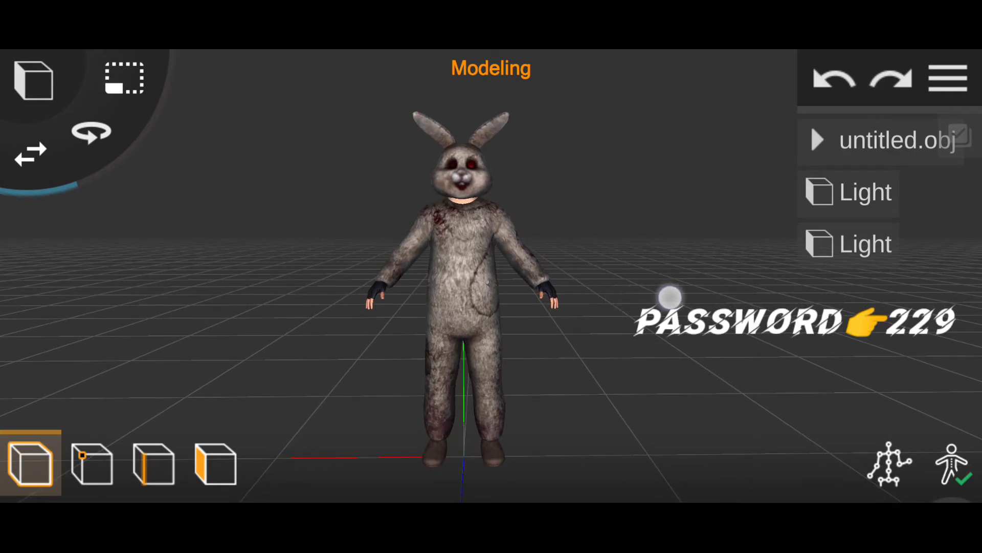
mouse_move(668, 296)
left_mouse_down()
mouse_move(624, 320)
mouse_move(537, 327)
left_mouse_up()
mouse_move(741, 307)
left_mouse_down()
mouse_move(807, 299)
mouse_move(809, 275)
left_mouse_up()
mouse_move(651, 342)
left_mouse_down()
mouse_move(623, 338)
mouse_move(798, 339)
mouse_move(728, 370)
mouse_move(715, 355)
mouse_move(761, 320)
mouse_move(720, 329)
mouse_move(753, 318)
mouse_move(767, 325)
mouse_move(741, 323)
mouse_move(691, 345)
left_mouse_up()
scroll(450, 258, "down", 3)
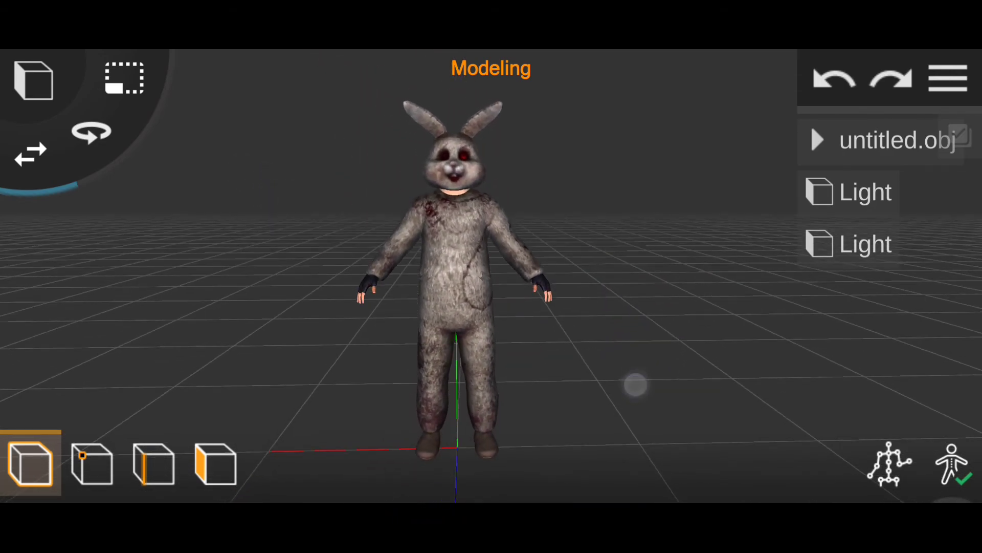
left_click_drag(634, 386, 612, 355)
Step: Import Royale Bunny Suit bon.prisma as a second copy and select it as a whole object
left_click(948, 78)
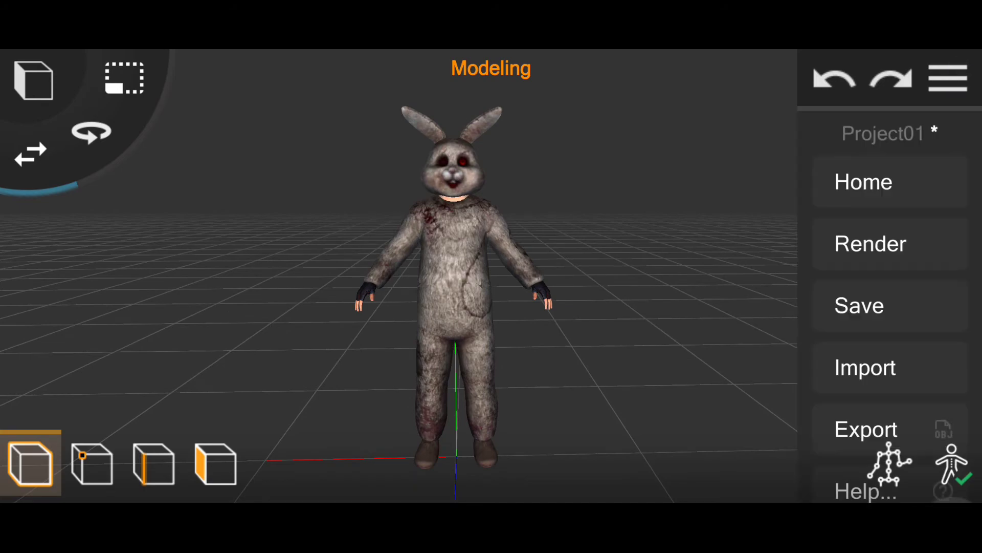
left_click(902, 185)
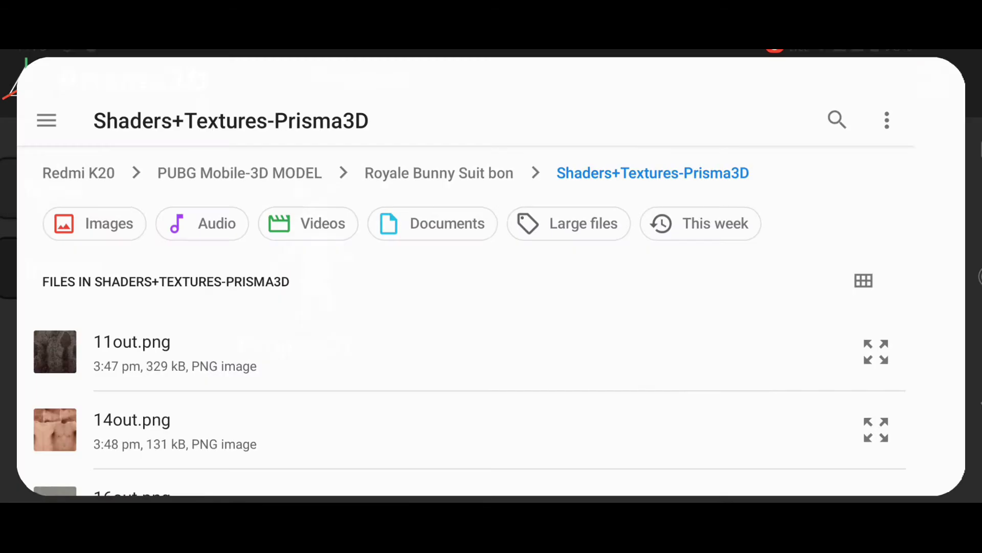
scroll(491, 307, "down", 5)
scroll(492, 307, "down", 2)
left_click(423, 294)
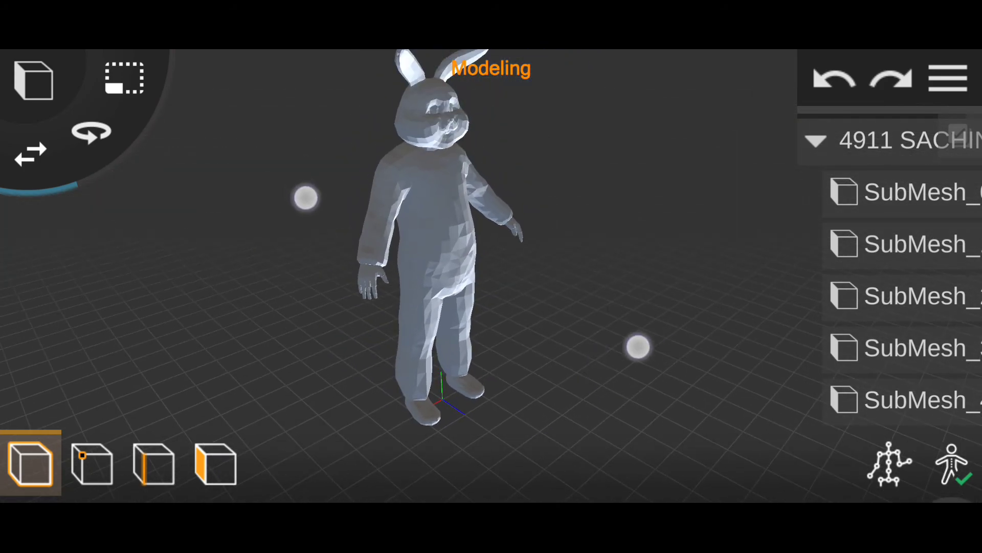
left_click(429, 255)
left_click(215, 463)
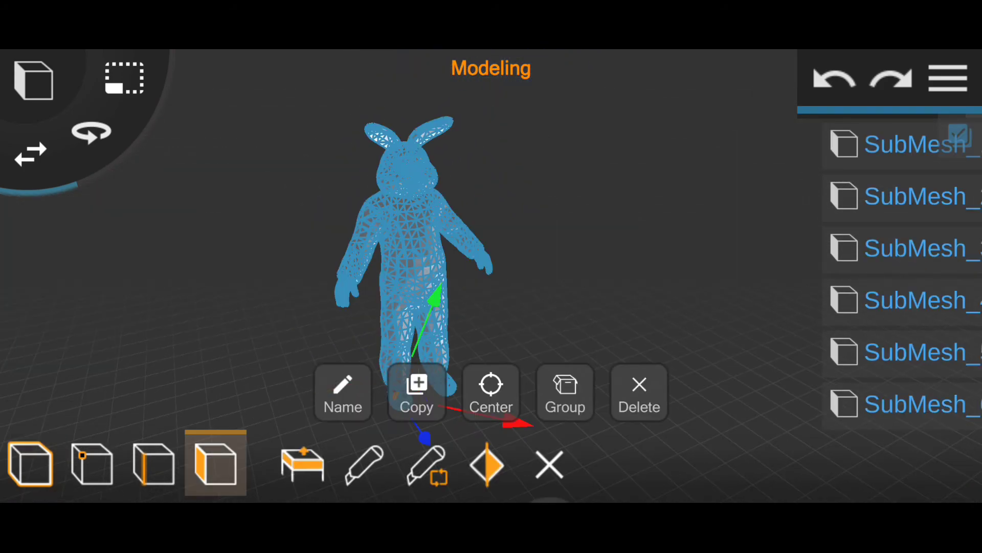